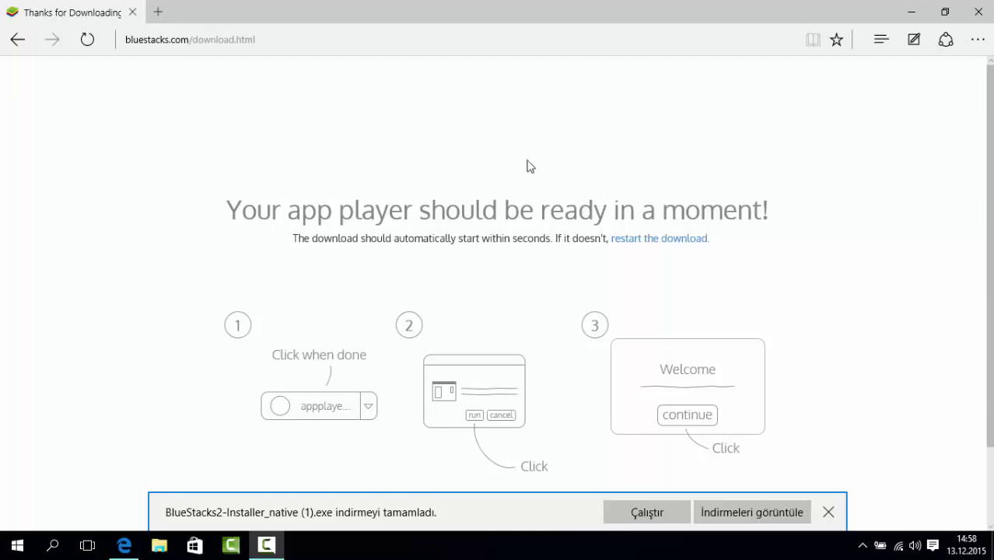
Run the freshly downloaded BlueStacks installer from Edge's download bar (Çalıştır).
{"action": "left_click", "coordinate": [286, 42]}
{"action": "left_click", "coordinate": [122, 169]}
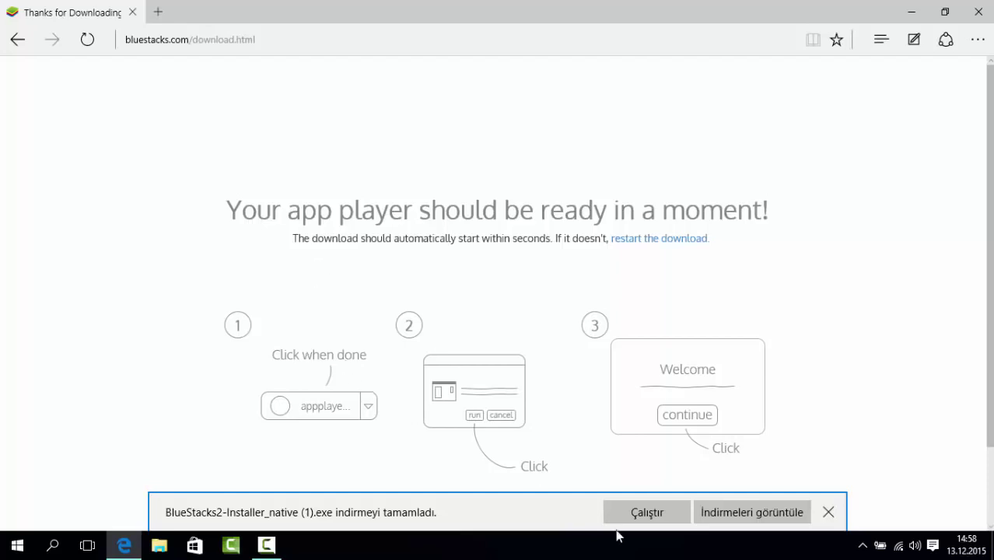
{"action": "left_click", "coordinate": [645, 513]}
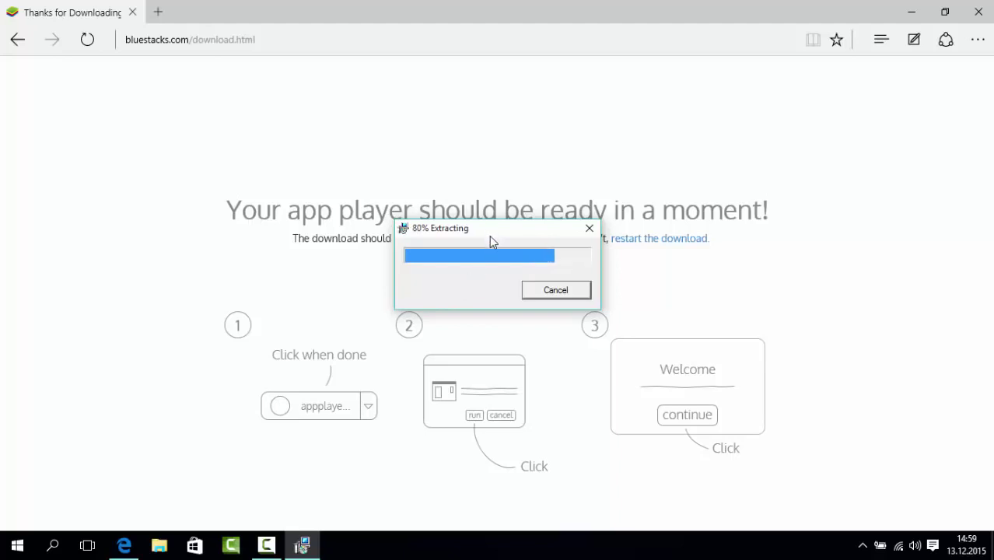
Move the Extracting dialog aside and minimize Edge once extraction finishes.
{"action": "left_click_drag", "start_coordinate": [490, 238], "coordinate": [484, 242]}
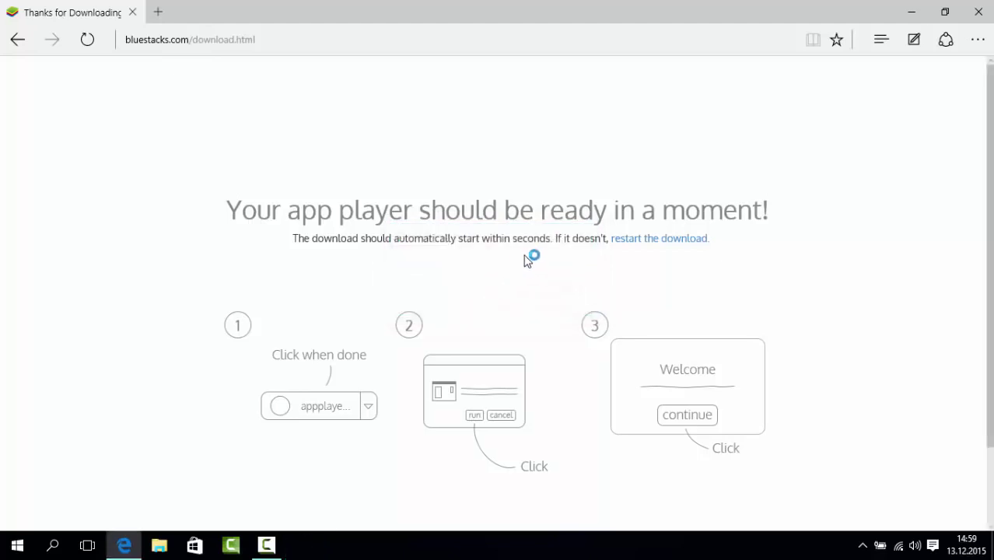
{"action": "left_click", "coordinate": [906, 13]}
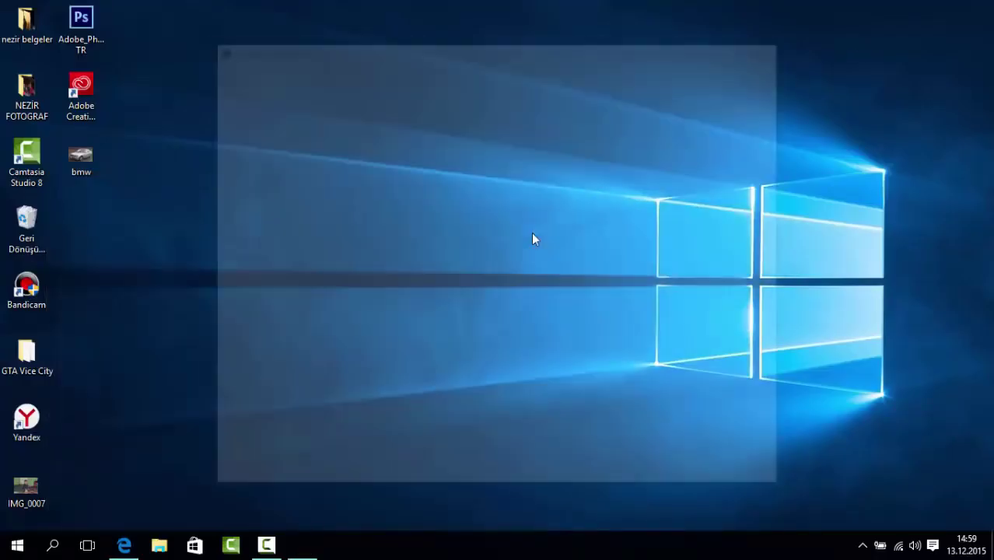
Accept the welcome page and the default C:\ProgramData location, then start installing with Kur.
{"action": "left_click", "coordinate": [517, 348]}
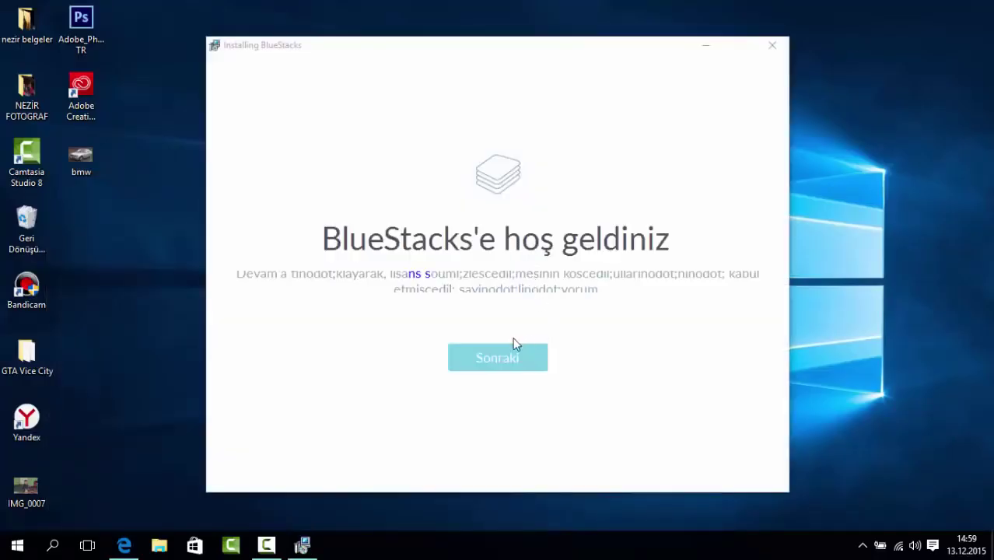
{"action": "left_click", "coordinate": [473, 275]}
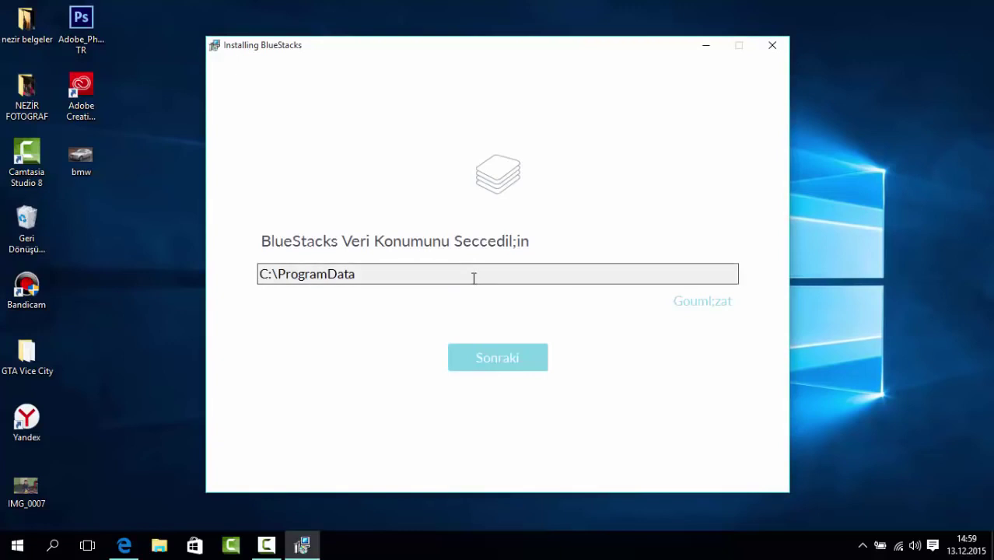
{"action": "left_click", "coordinate": [489, 365]}
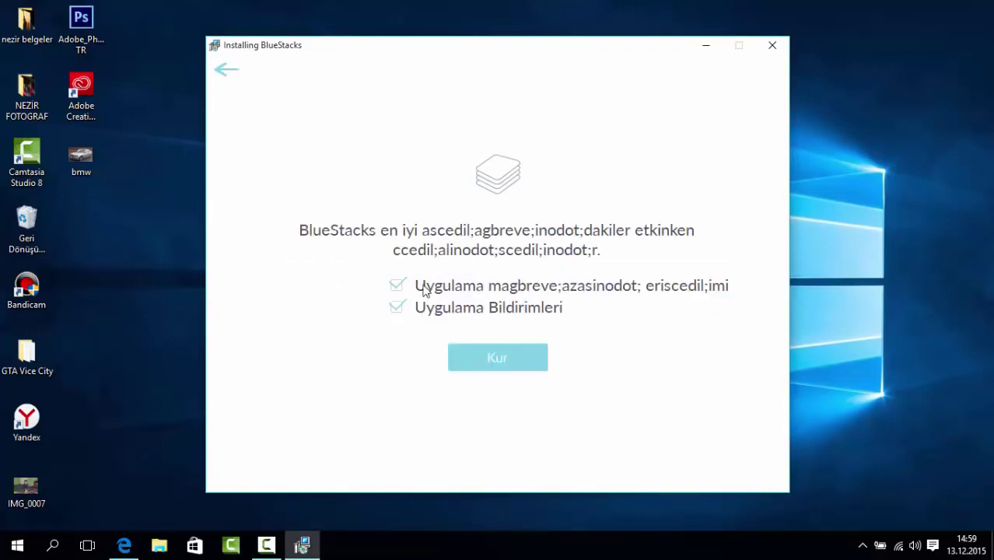
{"action": "left_click", "coordinate": [484, 360]}
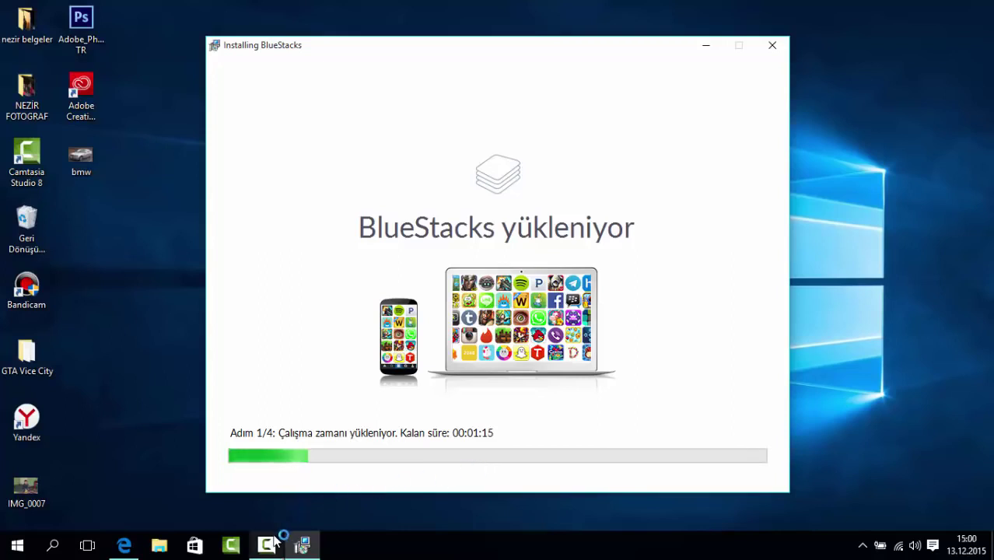
Pause the Camtasia recording and nudge the installer window while step 1/4 runs.
{"action": "mouse_move", "coordinate": [265, 549]}
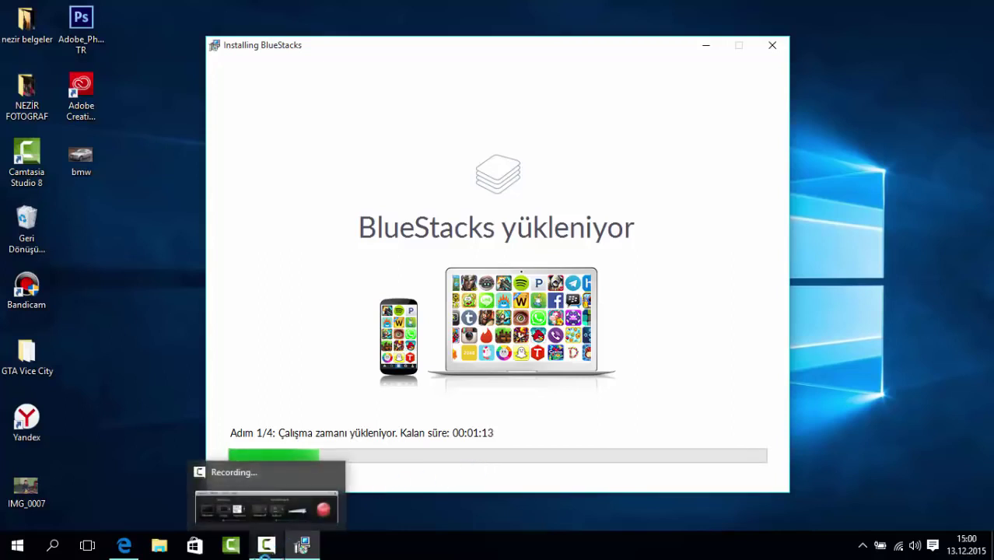
{"action": "left_click", "coordinate": [265, 547]}
{"action": "left_click", "coordinate": [924, 478]}
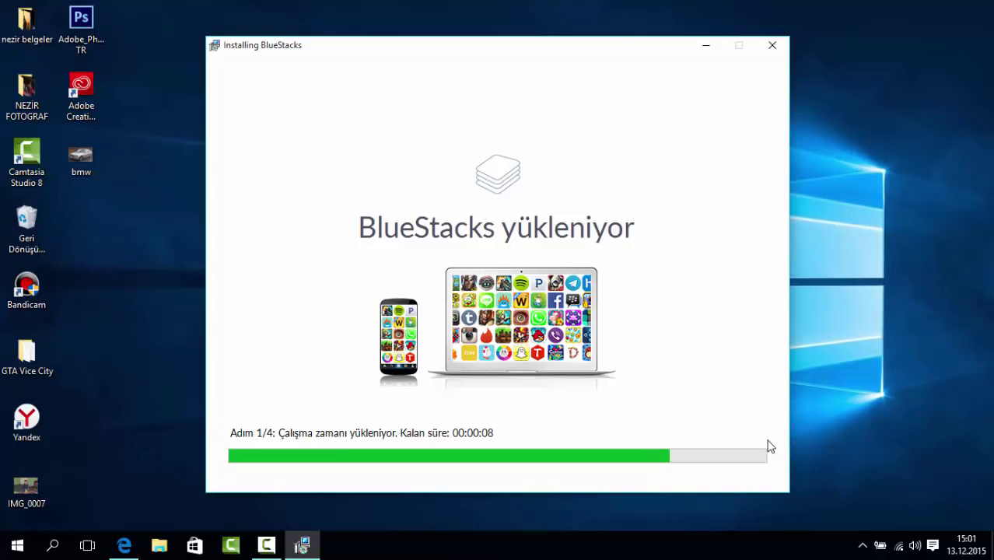
{"action": "mouse_move", "coordinate": [596, 49]}
{"action": "left_mouse_down"}
{"action": "mouse_move", "coordinate": [616, 66]}
{"action": "mouse_move", "coordinate": [615, 53]}
{"action": "mouse_move", "coordinate": [592, 54]}
{"action": "mouse_move", "coordinate": [590, 43]}
{"action": "left_mouse_up"}
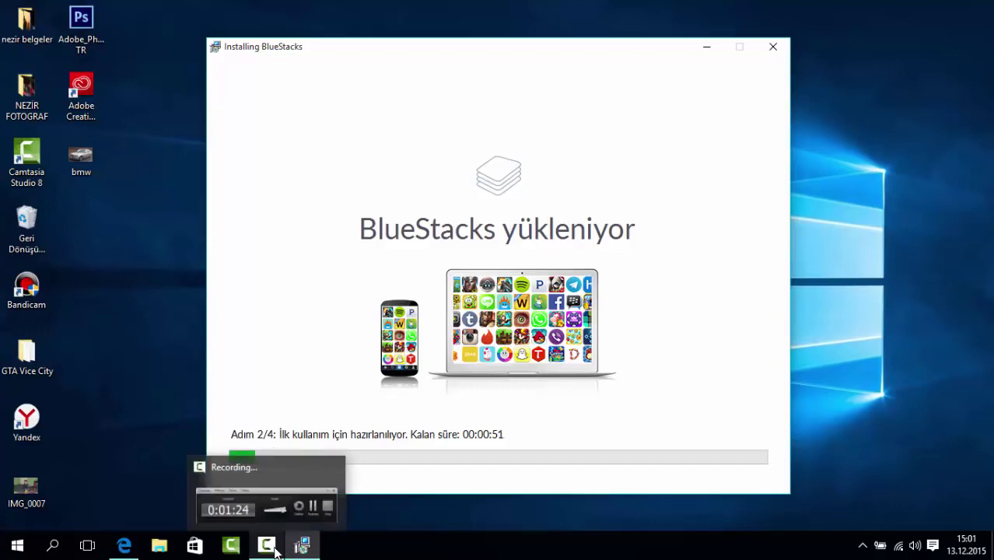
Pause Camtasia recording and minimize the browser while installation advances to step 4/4.
{"action": "left_click", "coordinate": [272, 547]}
{"action": "left_click", "coordinate": [924, 478]}
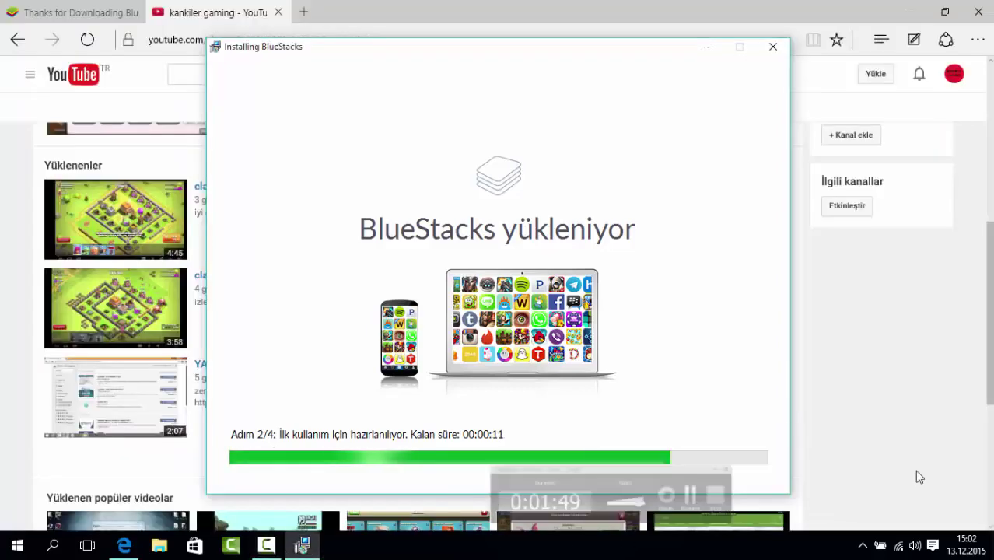
{"action": "left_click", "coordinate": [911, 12]}
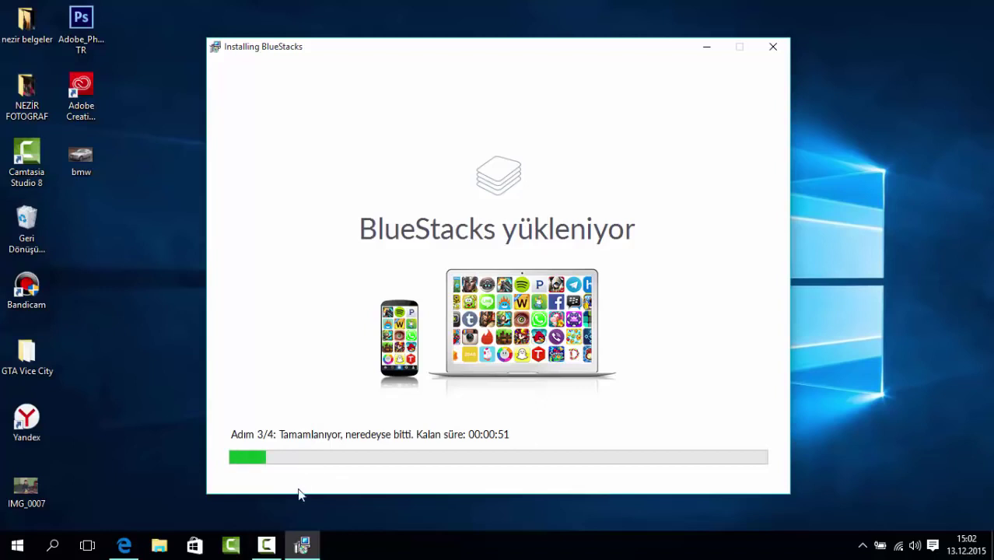
{"action": "left_click", "coordinate": [268, 545]}
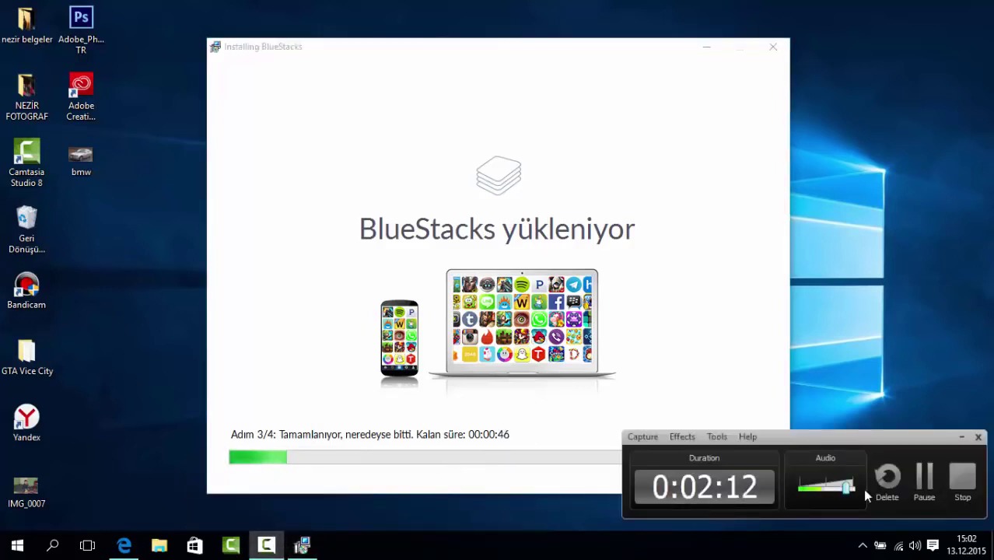
{"action": "left_click", "coordinate": [931, 474]}
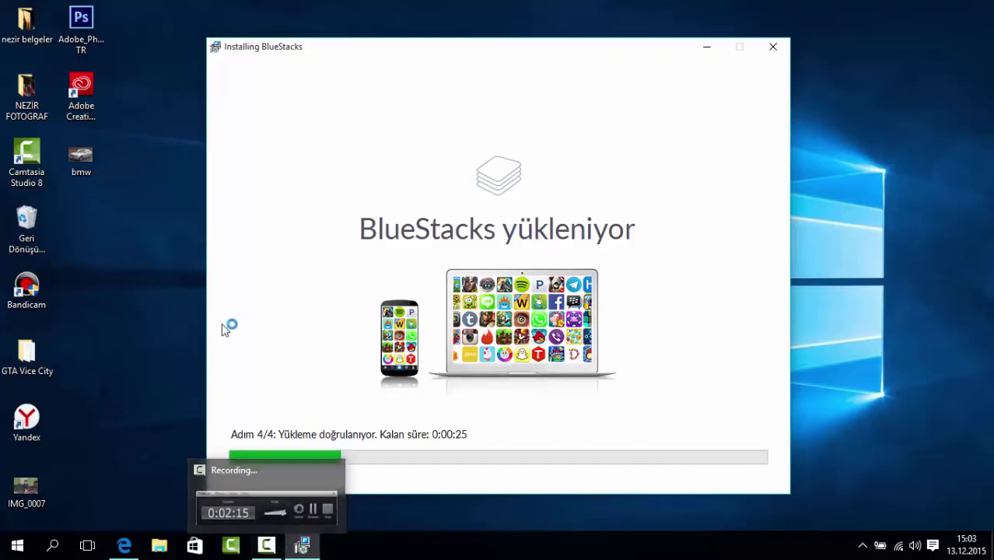
Wait until the 'Kurulum tamamlandı' page and the BlueStacks desktop shortcut appear.
{"action": "left_click", "coordinate": [166, 316]}
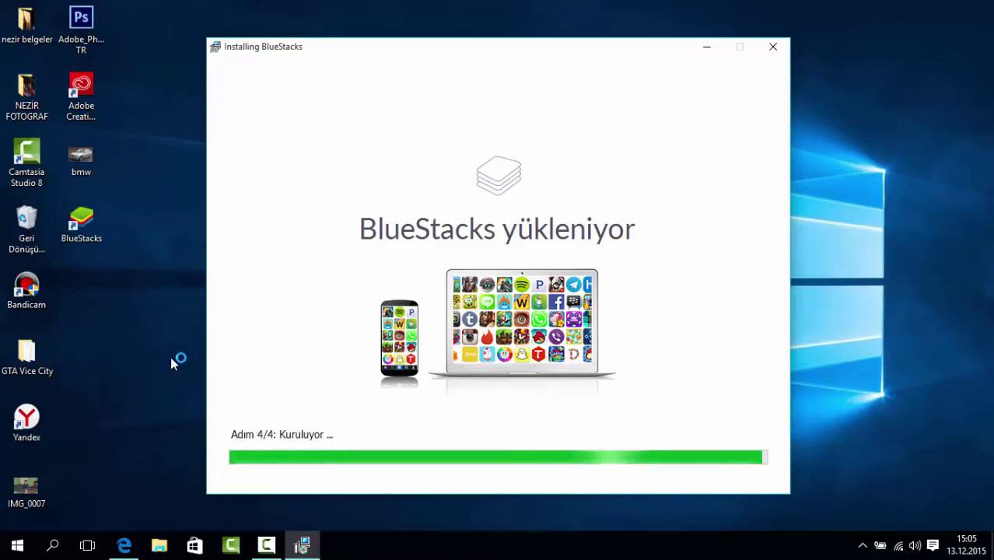
{"action": "left_click_drag", "start_coordinate": [81, 224], "coordinate": [130, 235]}
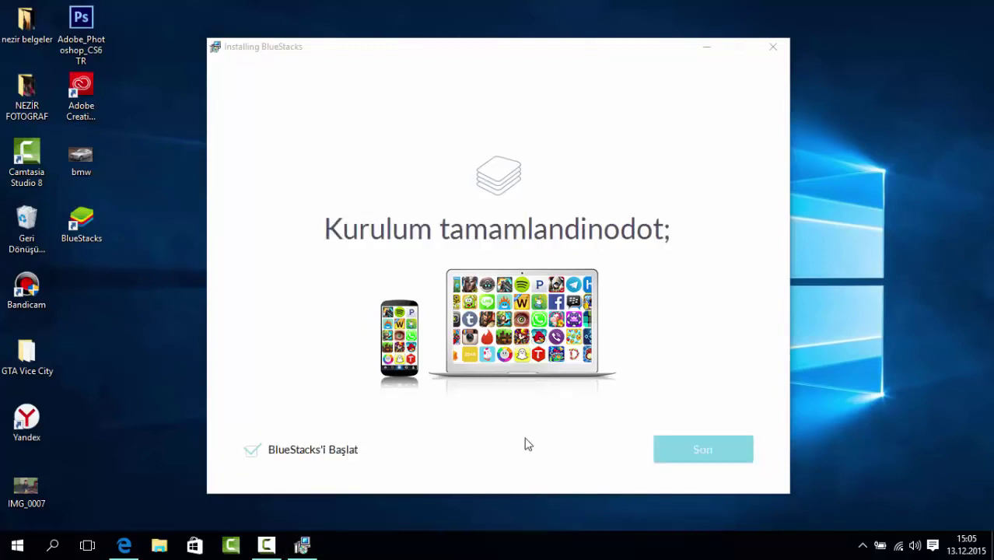
Close the finished installer with 'BlueStacks'i Başlat' unticked.
{"action": "left_click", "coordinate": [306, 459]}
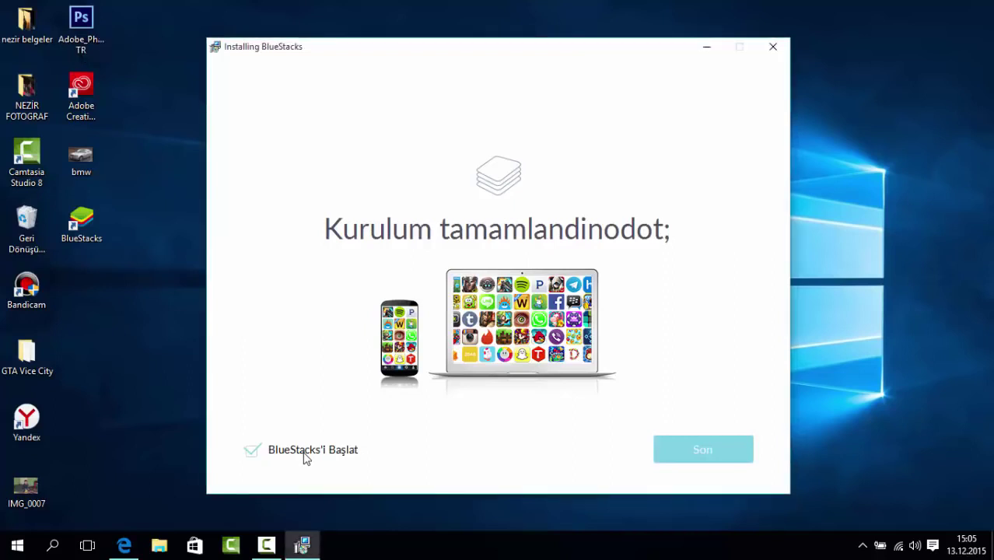
{"action": "left_click", "coordinate": [251, 453]}
{"action": "left_click", "coordinate": [697, 456]}
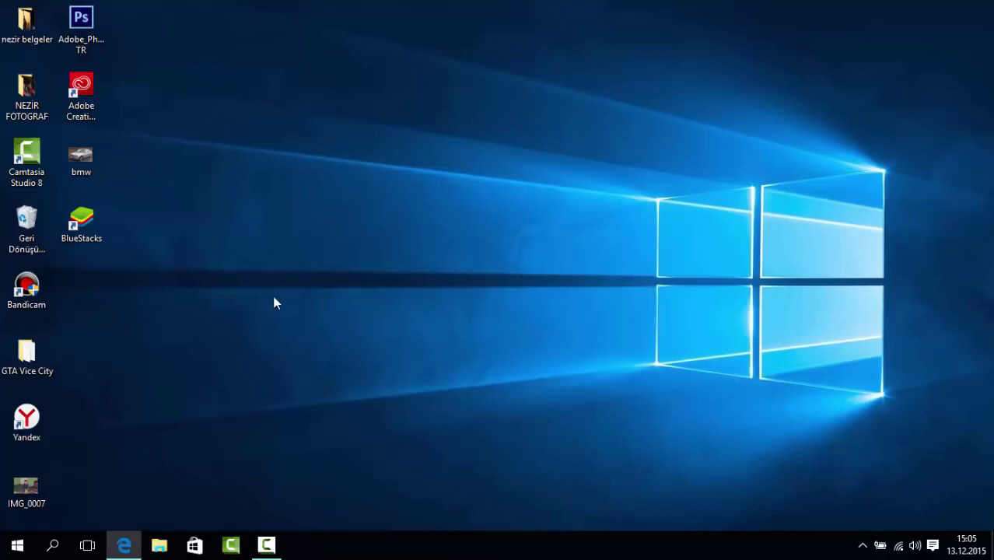
Run BlueStacks as administrator from its desktop shortcut.
{"action": "left_click_drag", "start_coordinate": [262, 288], "coordinate": [129, 237]}
{"action": "right_click", "coordinate": [91, 210]}
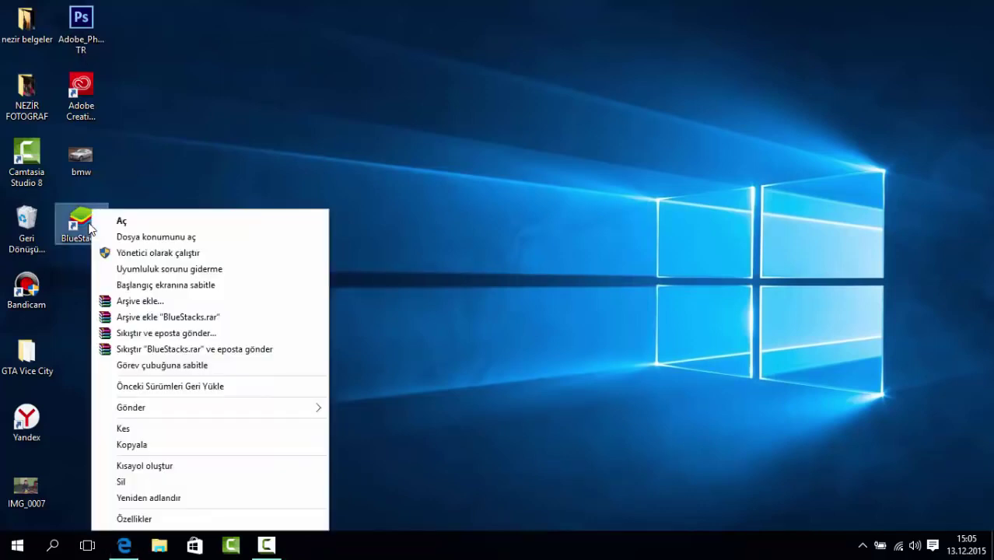
{"action": "left_click", "coordinate": [113, 253]}
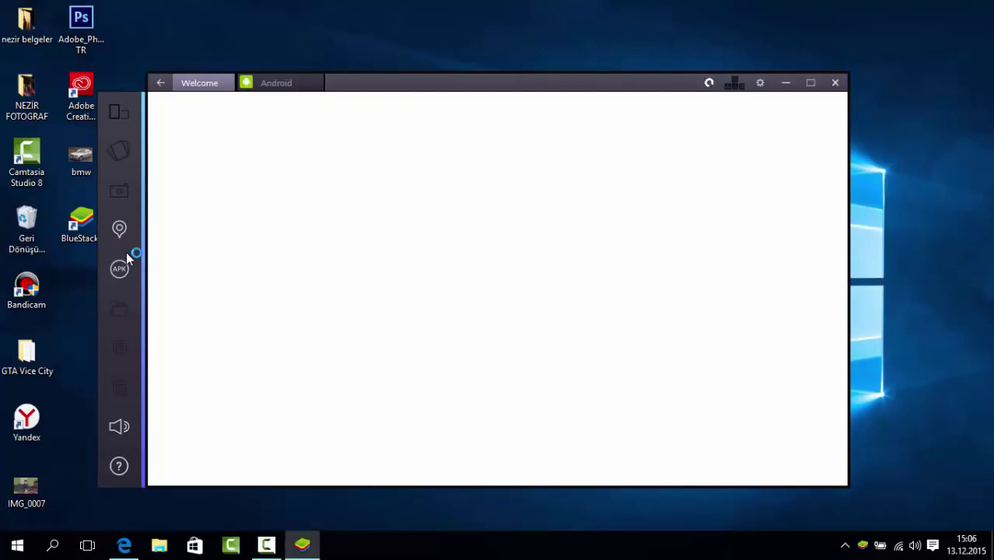
{"action": "left_click", "coordinate": [283, 81]}
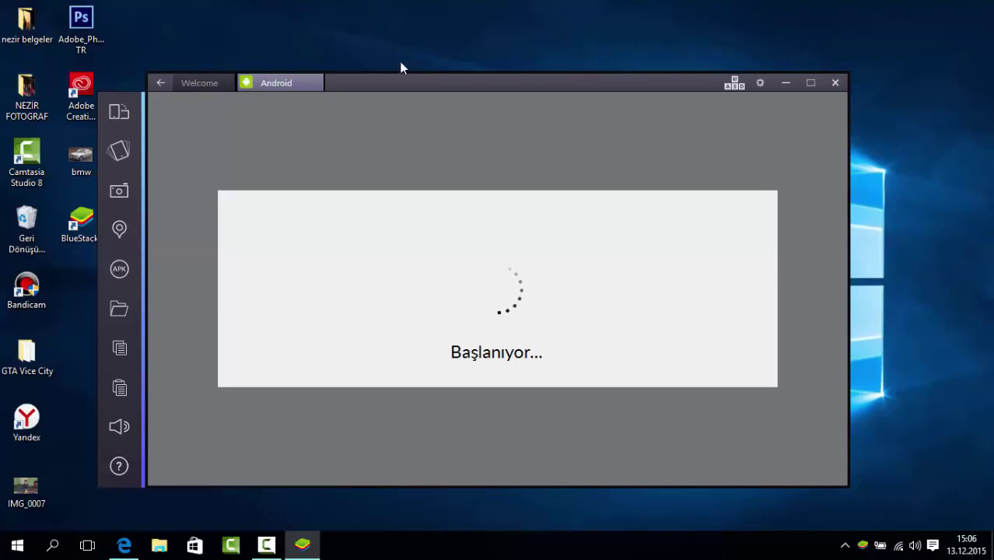
{"action": "mouse_move", "coordinate": [403, 87]}
{"action": "left_mouse_down"}
{"action": "mouse_move", "coordinate": [425, 84]}
{"action": "mouse_move", "coordinate": [417, 89]}
{"action": "left_mouse_up"}
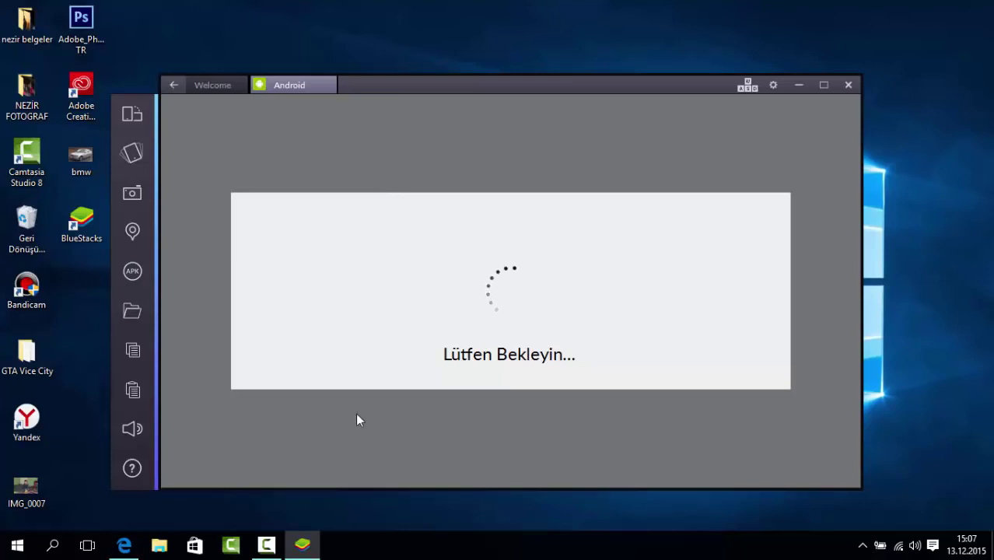
{"action": "mouse_move", "coordinate": [264, 552]}
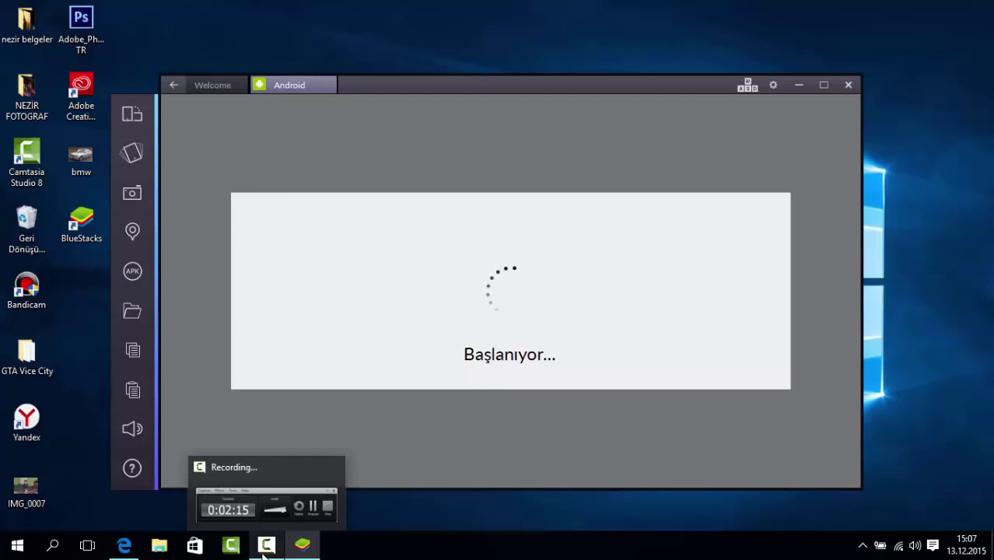
{"action": "left_click", "coordinate": [264, 549]}
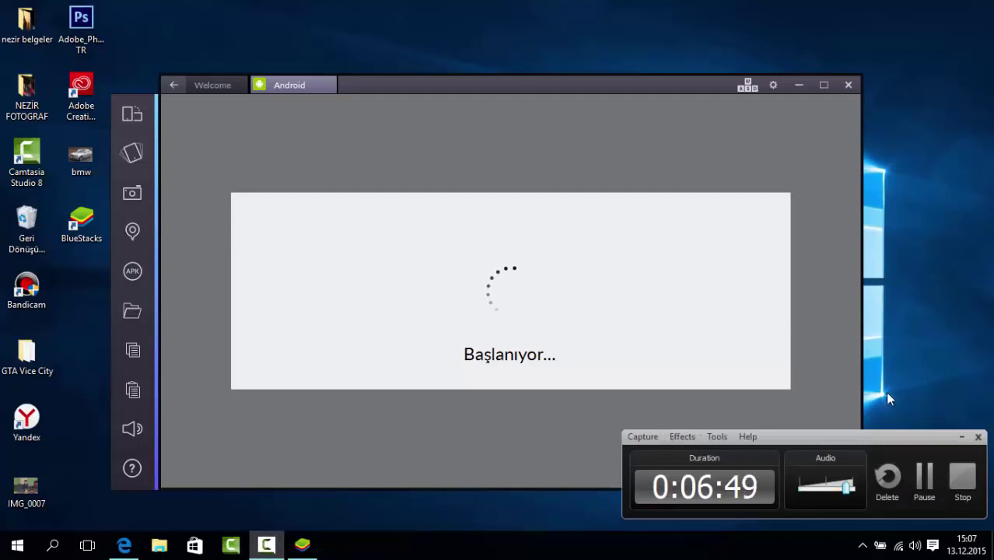
{"action": "left_click", "coordinate": [934, 484]}
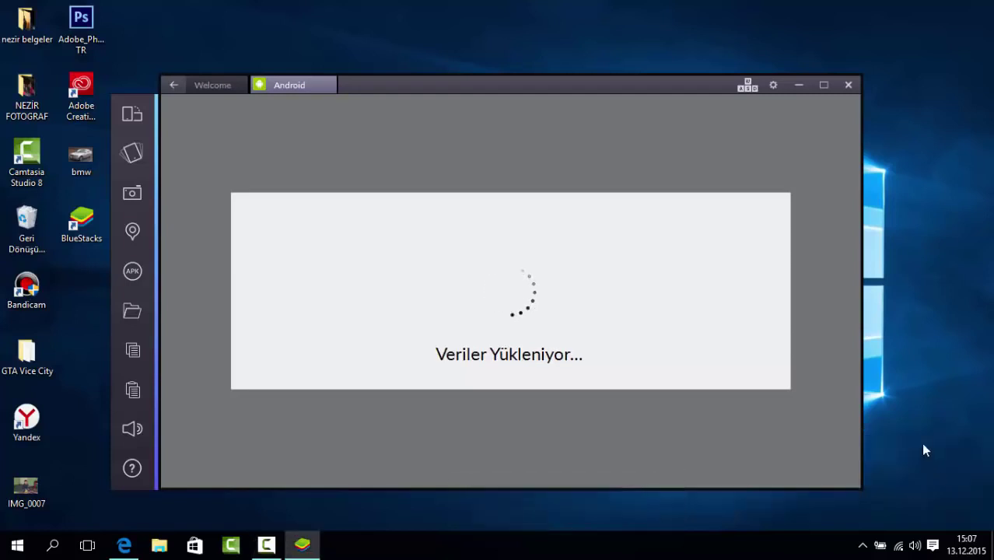
{"action": "left_click", "coordinate": [266, 545]}
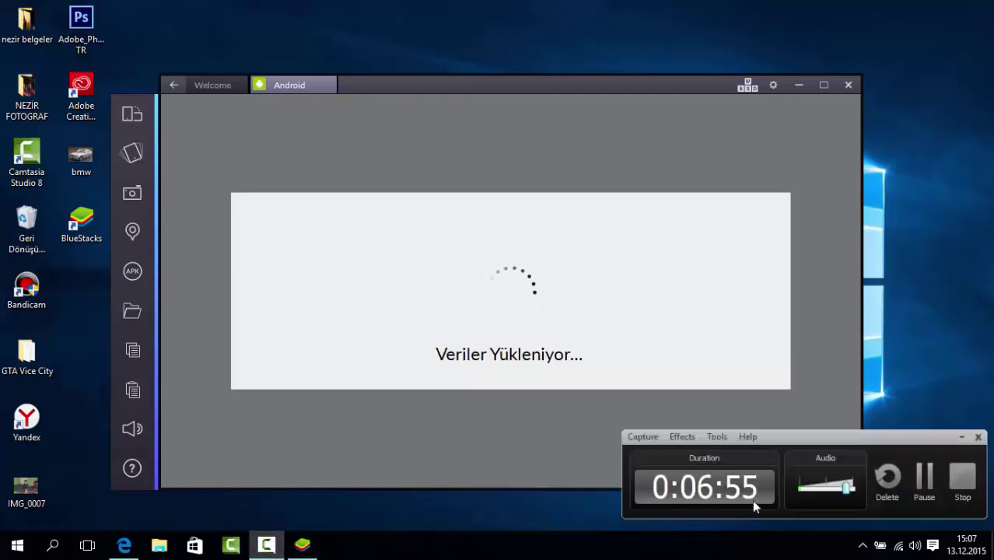
Wait for BlueStacks to boot to the Android home screen with the location-accuracy prompt.
{"action": "left_click", "coordinate": [925, 481]}
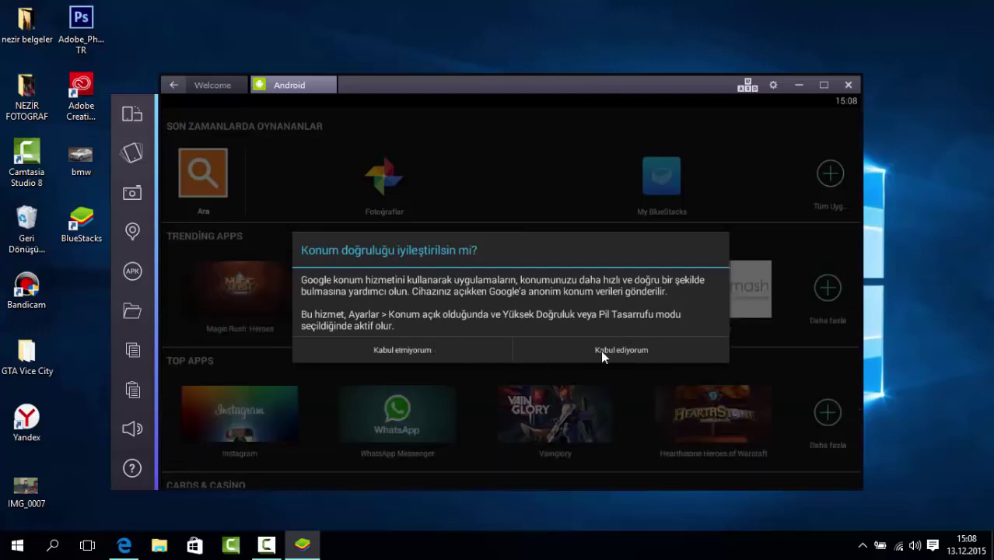
Decline location accuracy and search the app store for 'my talking'.
{"action": "left_click", "coordinate": [448, 349]}
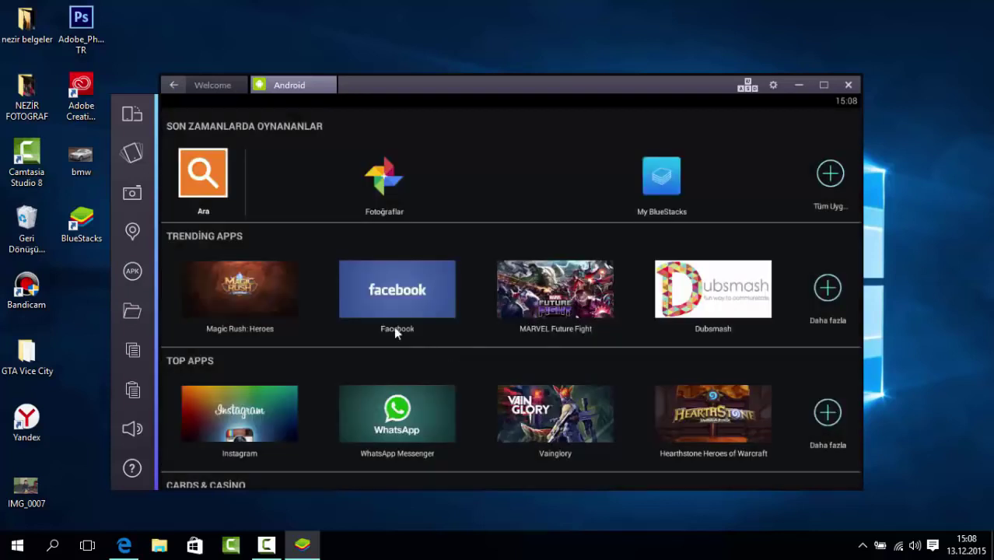
{"action": "left_click", "coordinate": [207, 174]}
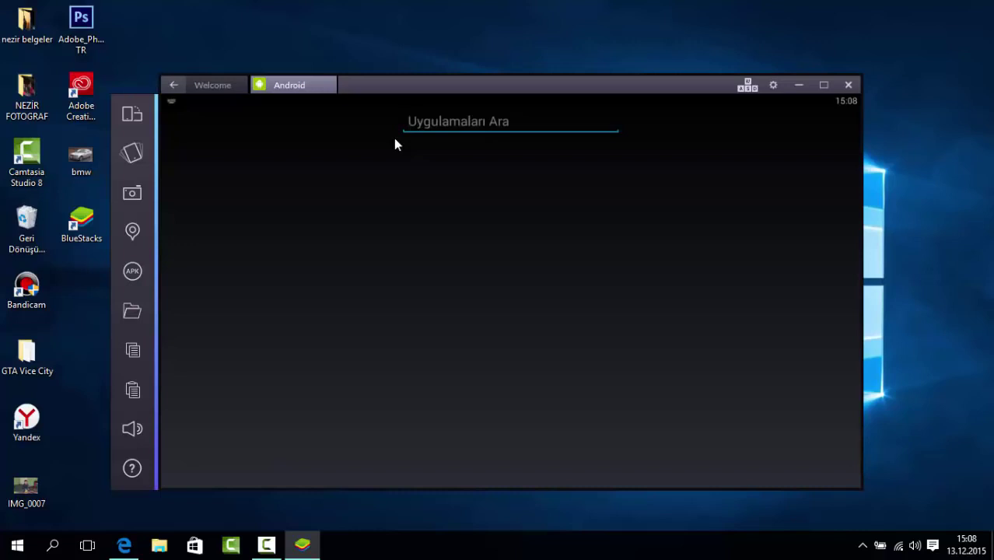
{"action": "type", "text": "a"}
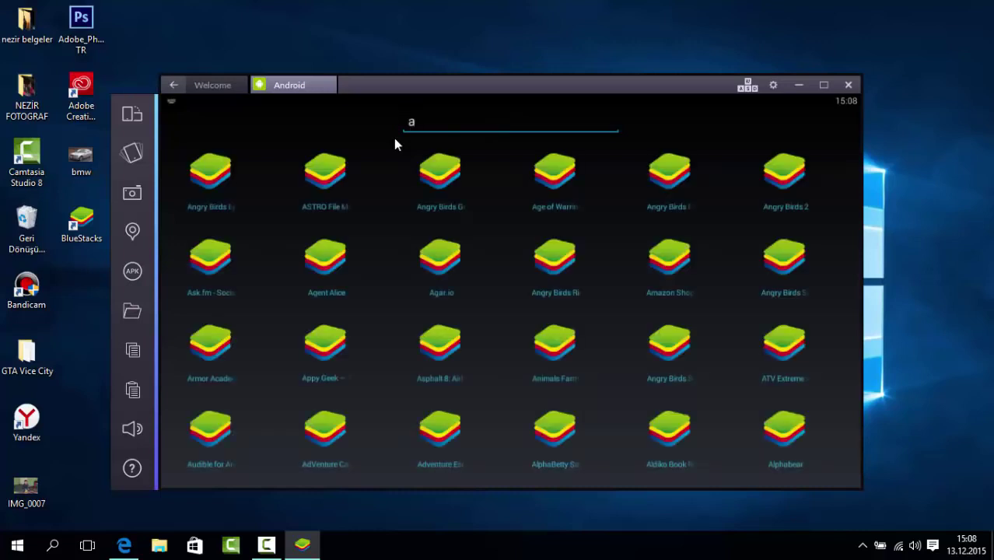
{"action": "key", "text": "BackSpace"}
{"action": "type", "text": "a"}
{"action": "key", "text": "BackSpace"}
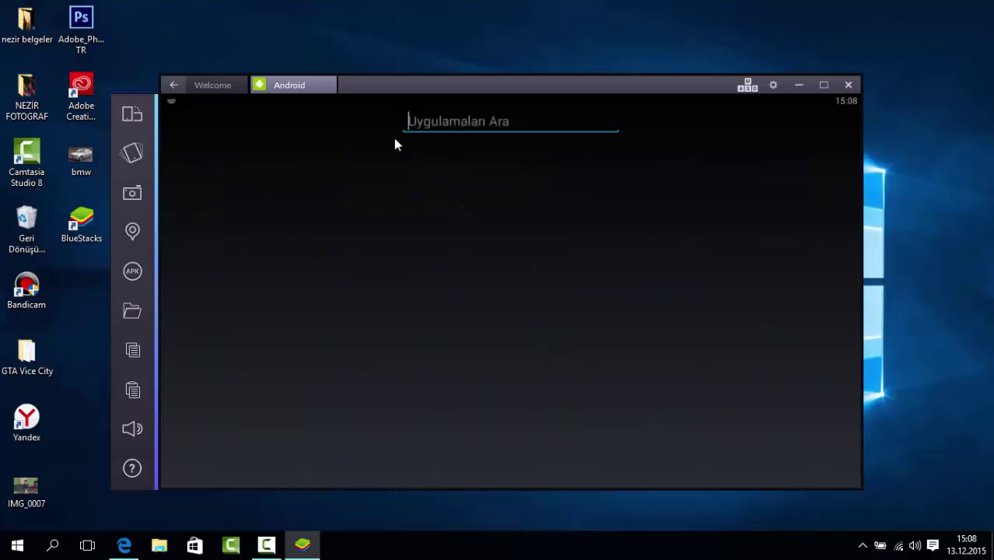
{"action": "type", "text": "my"}
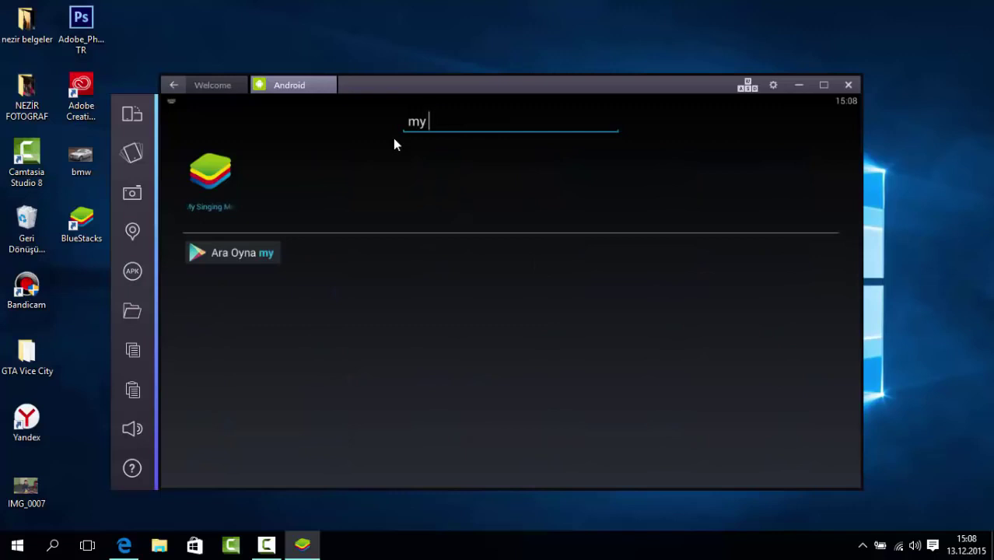
{"action": "type", "text": " tal"}
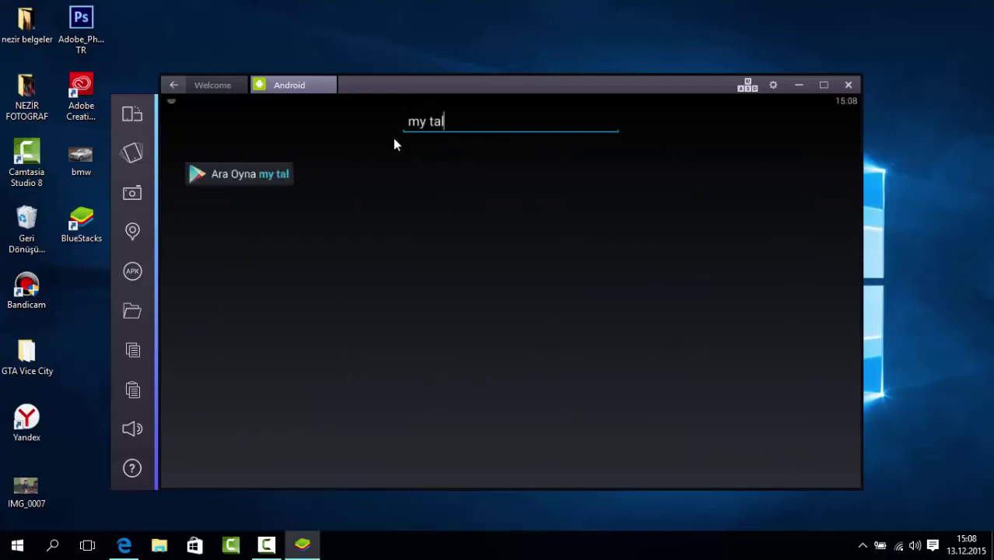
{"action": "type", "text": "king"}
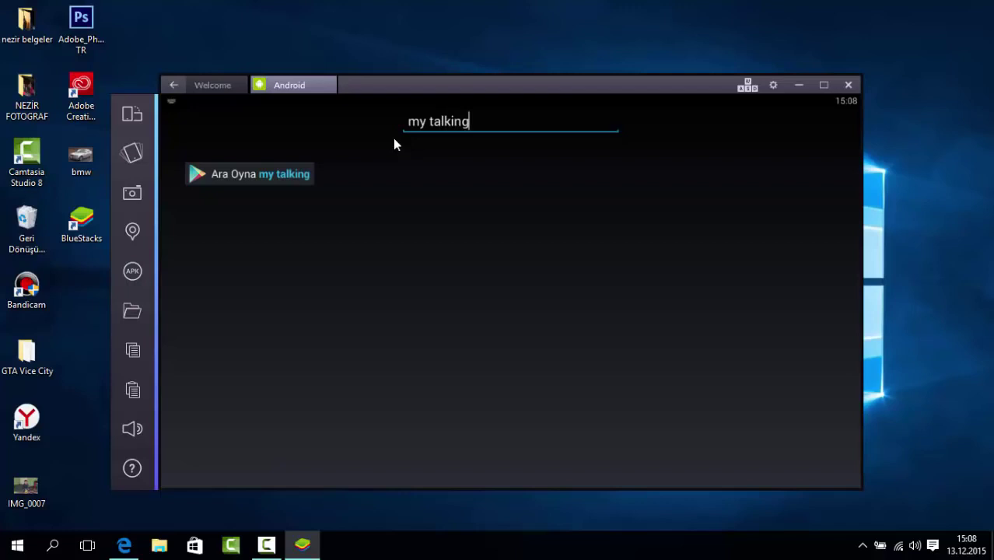
{"action": "key", "text": "Return"}
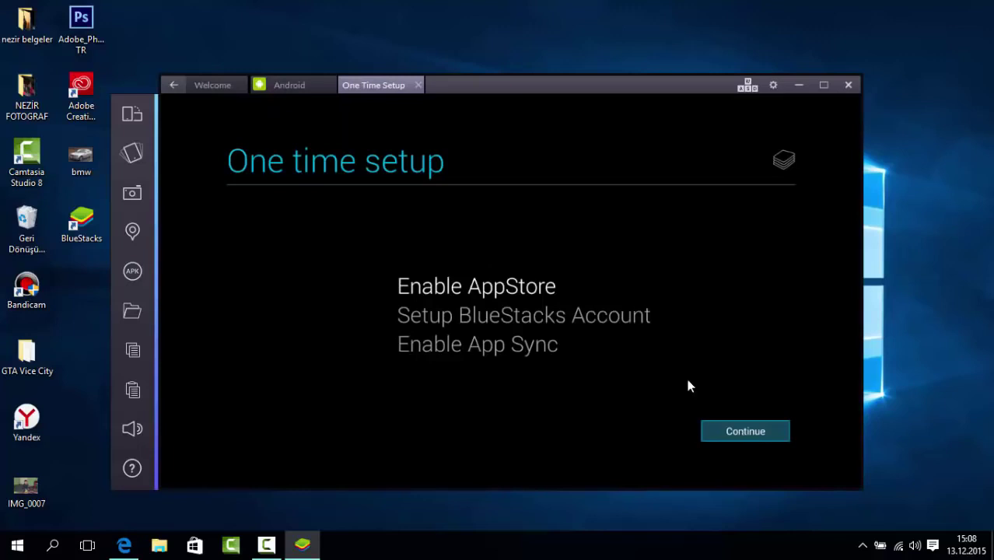
Begin the one-time setup, starting with Enable AppStore, and reposition the emulator window.
{"action": "left_click", "coordinate": [744, 433]}
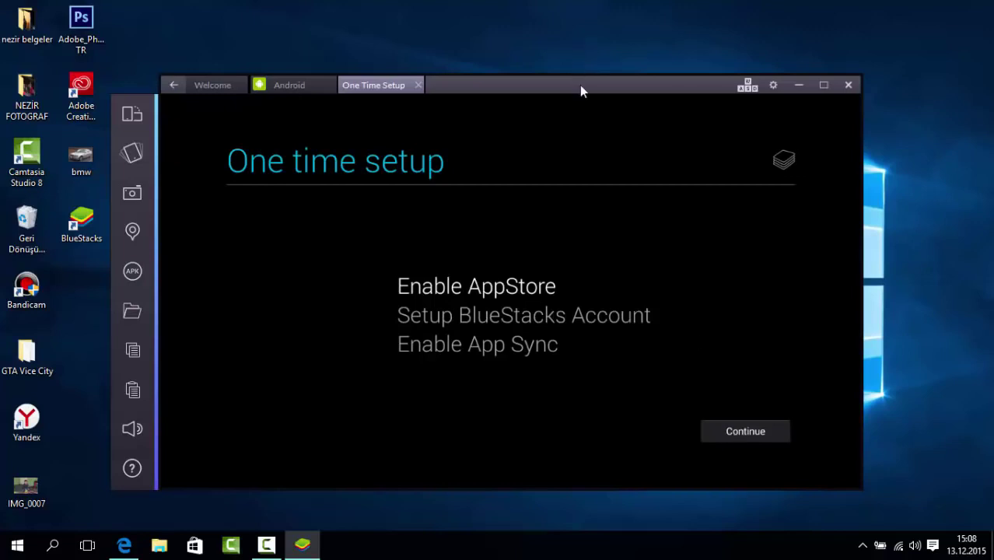
{"action": "left_click_drag", "start_coordinate": [582, 86], "coordinate": [598, 88]}
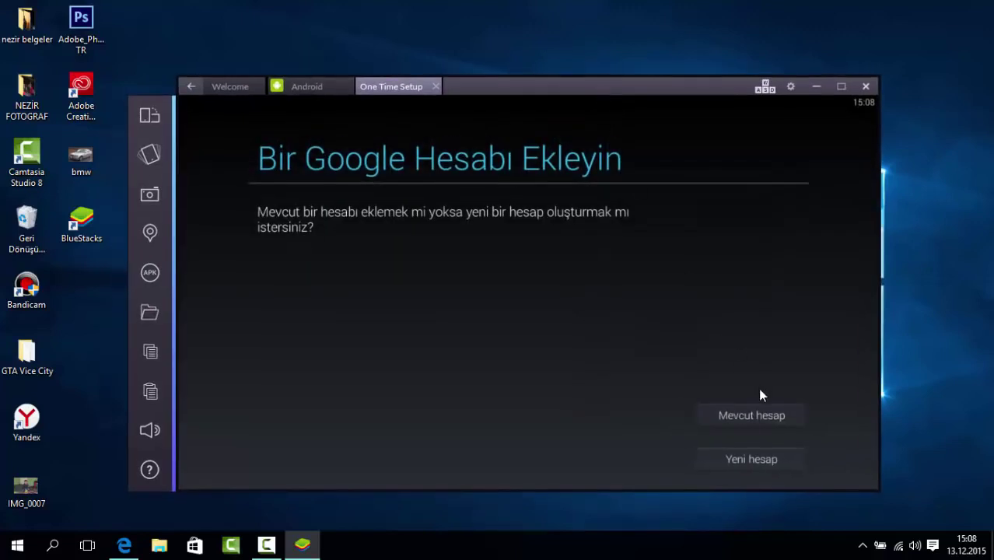
Sign in via Mevcut hesap with the Gmail address and password, then accept the Google terms.
{"action": "left_click", "coordinate": [757, 414]}
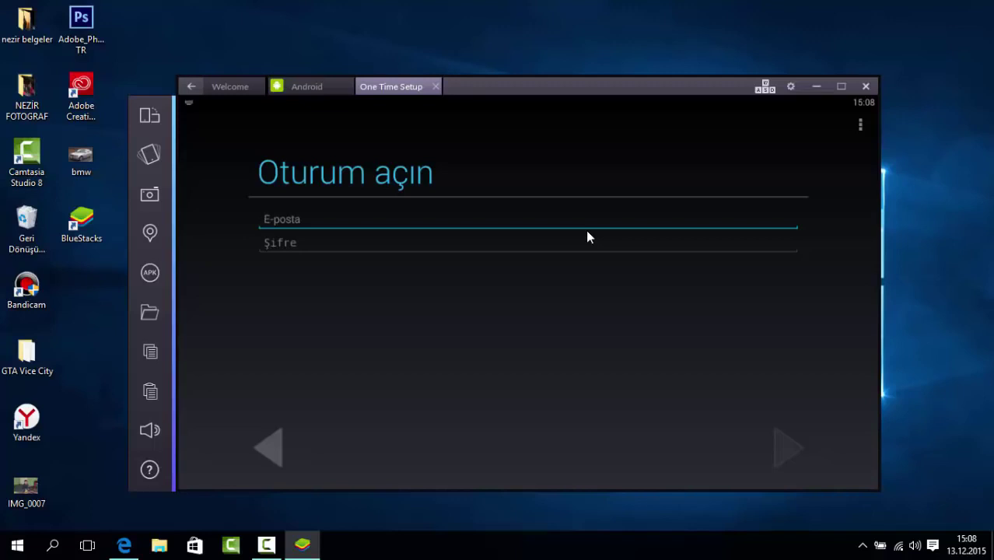
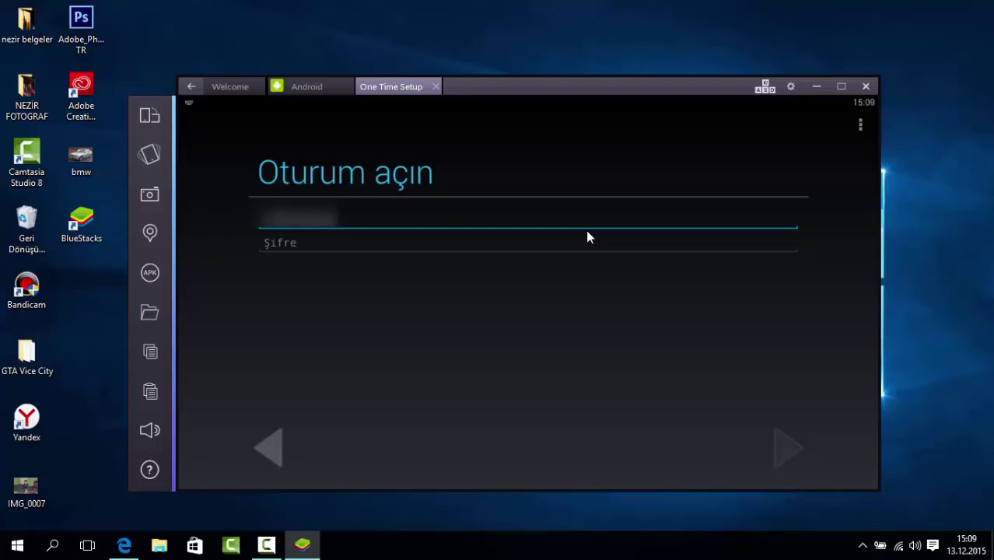
{"action": "left_click", "coordinate": [289, 242]}
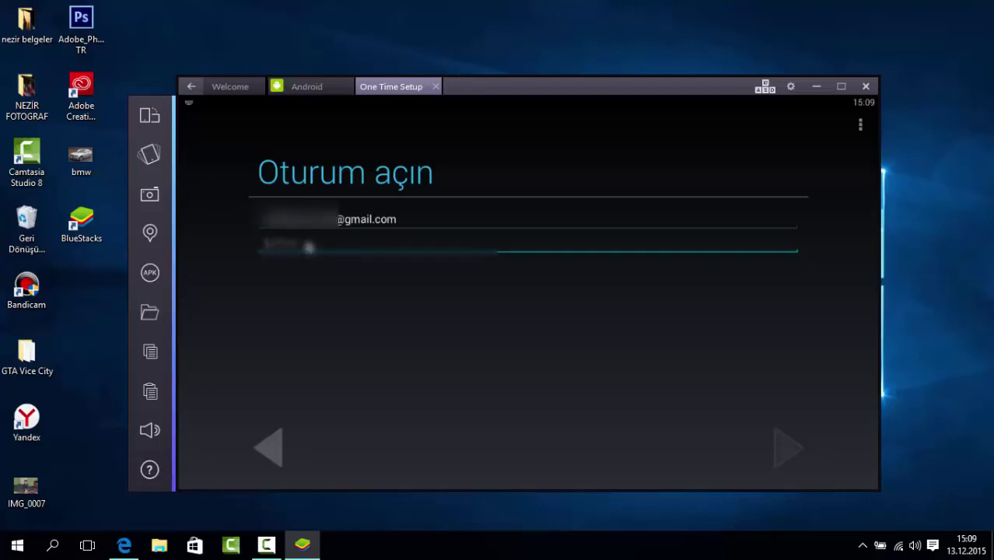
{"action": "type", "text": "a"}
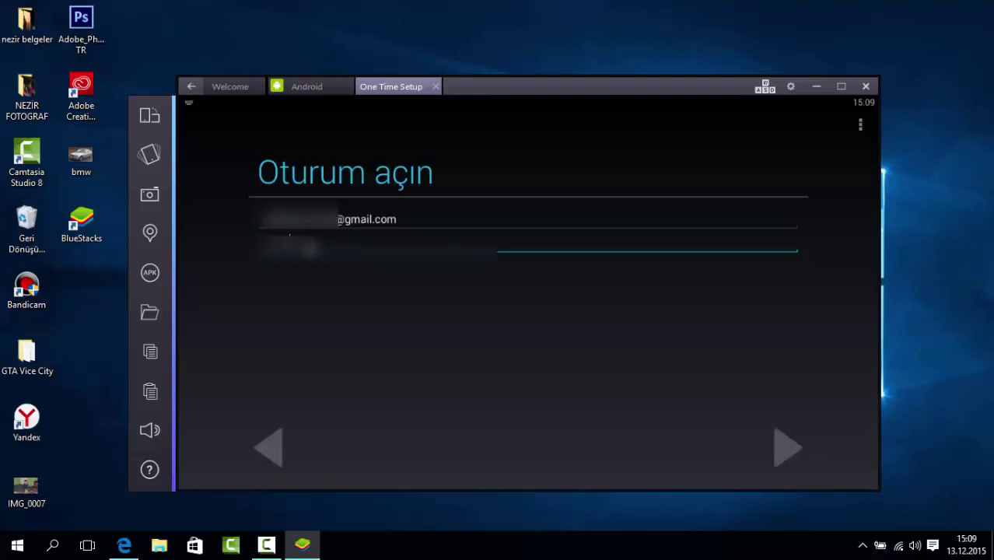
{"action": "type", "text": "aa"}
{"action": "left_click", "coordinate": [780, 449]}
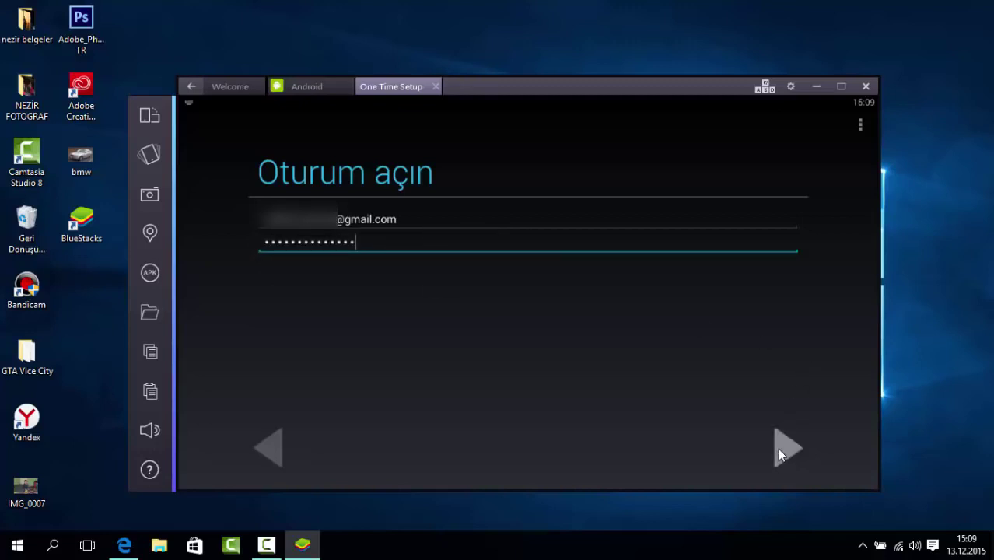
{"action": "left_click", "coordinate": [675, 341]}
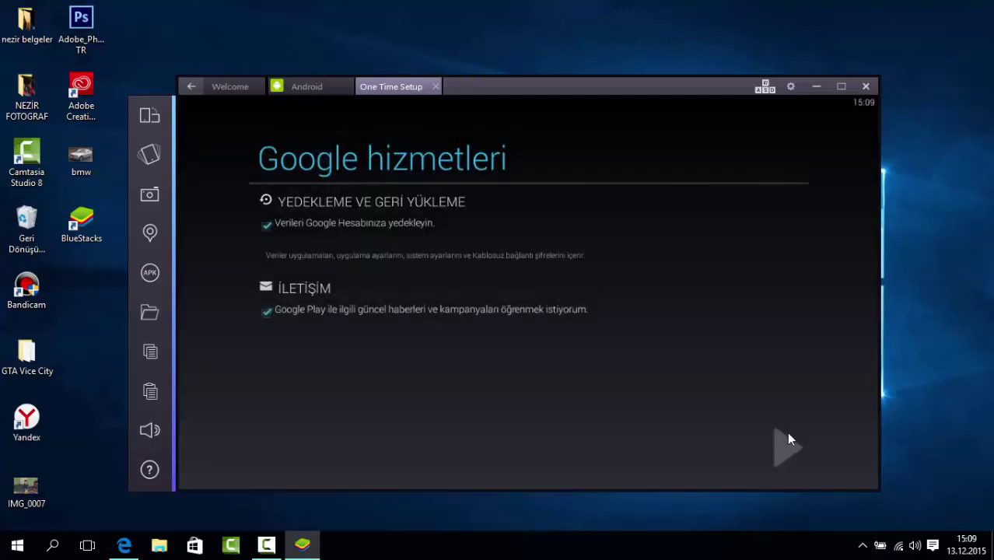
Accept the Google services settings and confirm the Google account in the BlueStacks Hesabı dialog.
{"action": "left_click", "coordinate": [789, 450]}
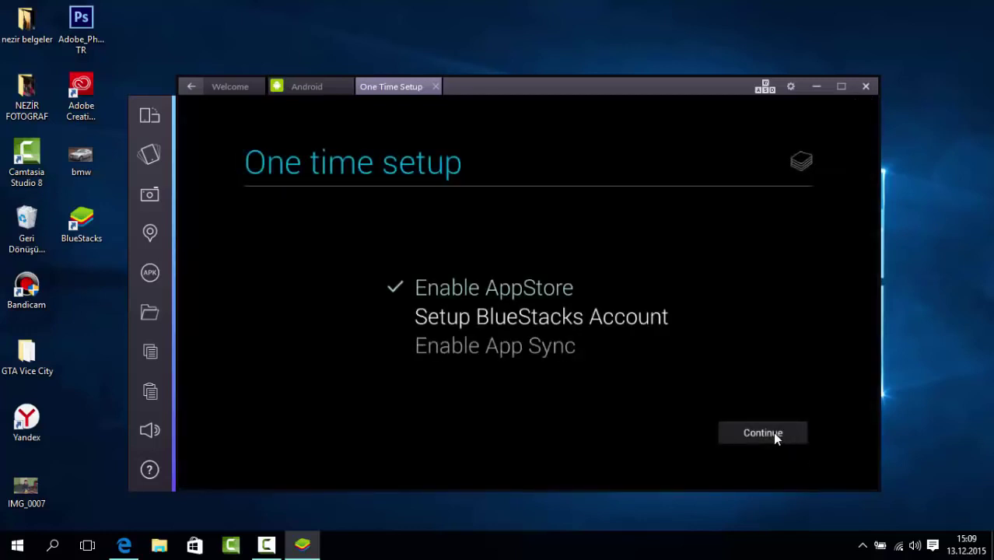
{"action": "left_click", "coordinate": [775, 435]}
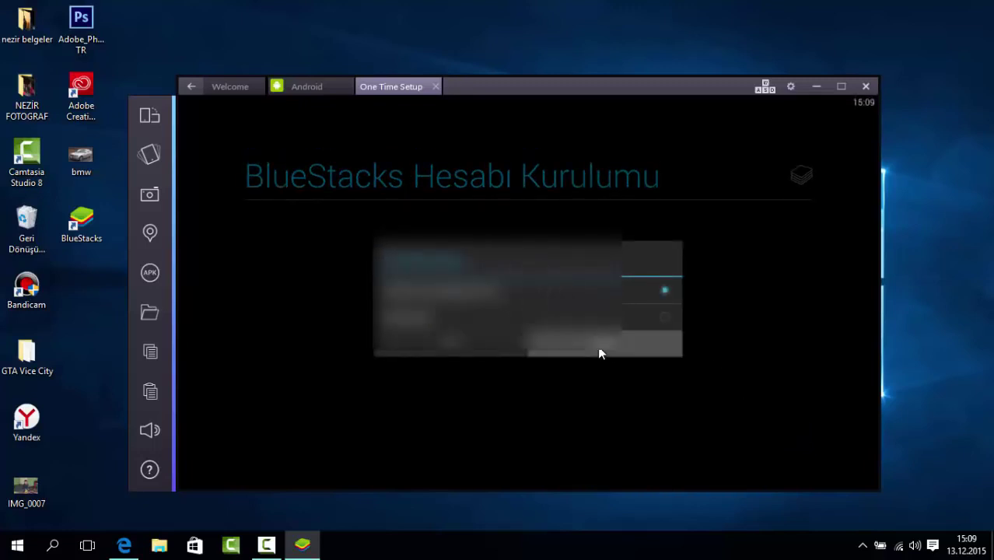
{"action": "left_click", "coordinate": [599, 354]}
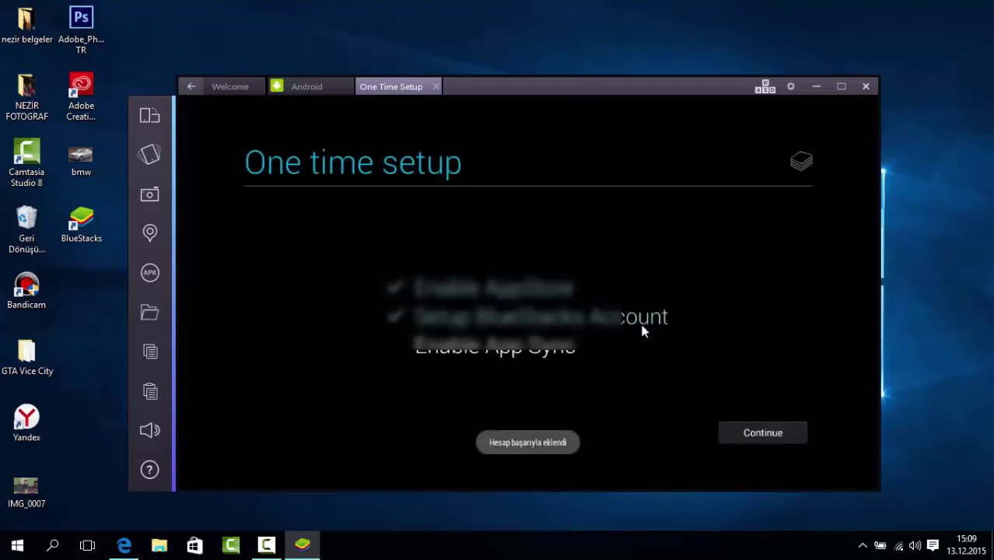
{"action": "left_click", "coordinate": [747, 433]}
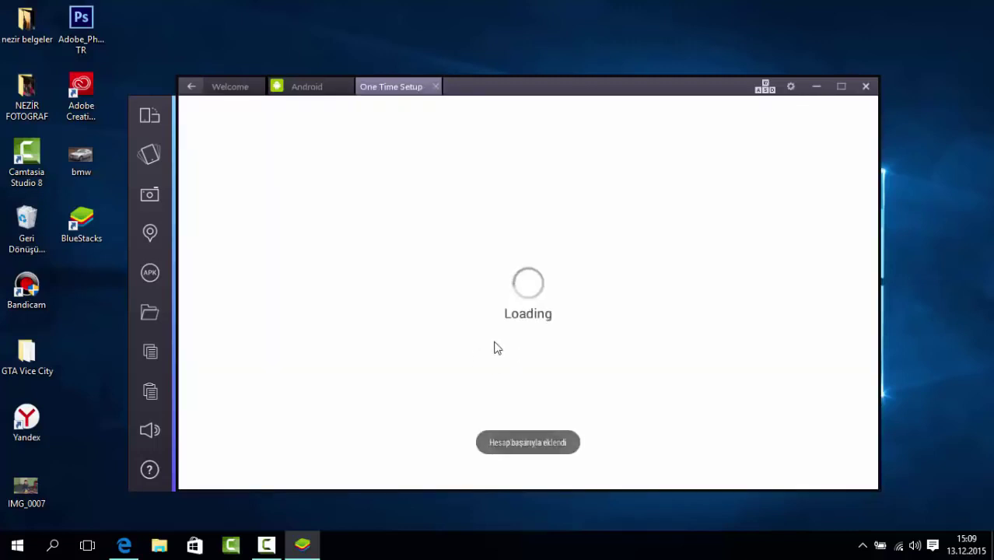
Submit the account password on the Enable App Sync page with Oturum aç.
{"action": "left_click_drag", "start_coordinate": [569, 88], "coordinate": [573, 84]}
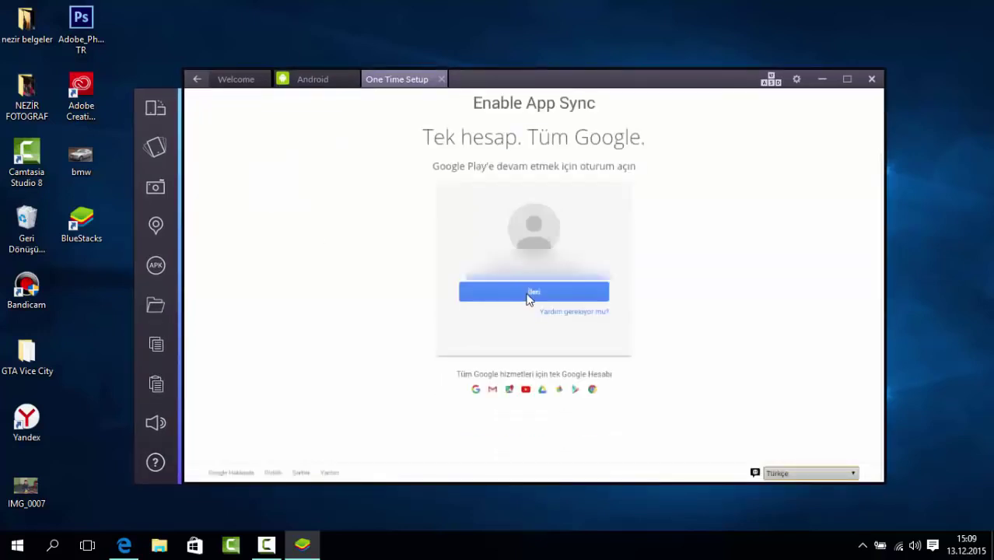
{"action": "left_click", "coordinate": [529, 296]}
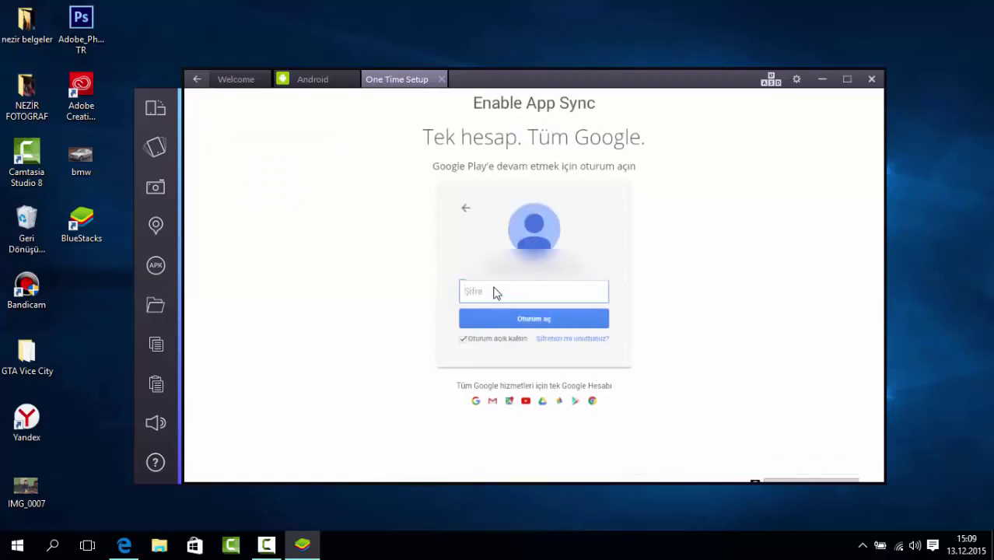
{"action": "left_click", "coordinate": [495, 292]}
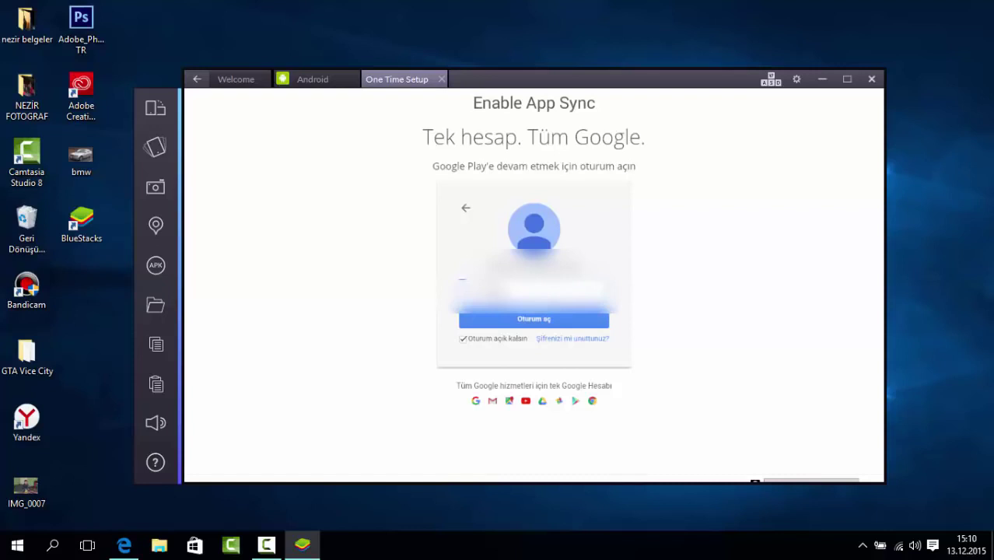
{"action": "left_click", "coordinate": [542, 322]}
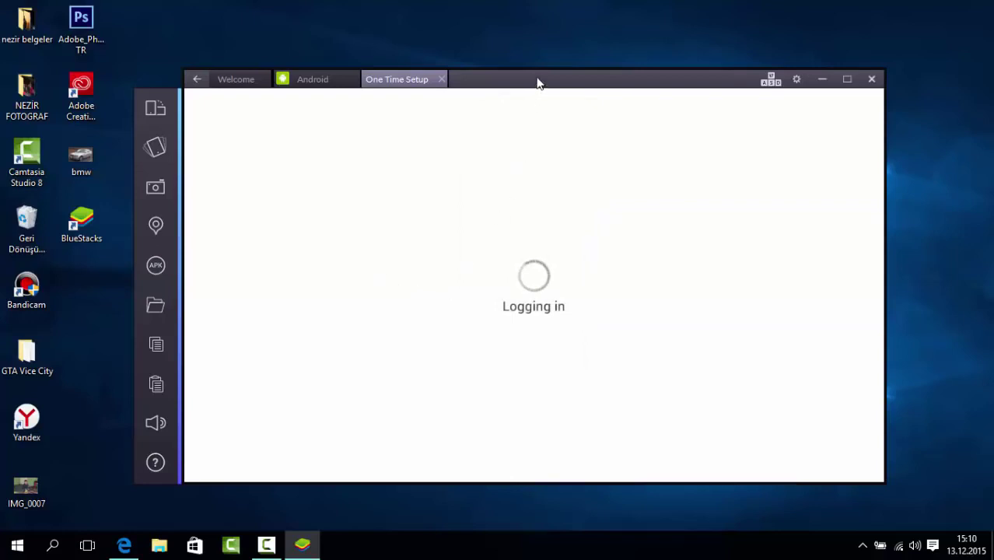
{"action": "left_click_drag", "start_coordinate": [537, 80], "coordinate": [539, 76]}
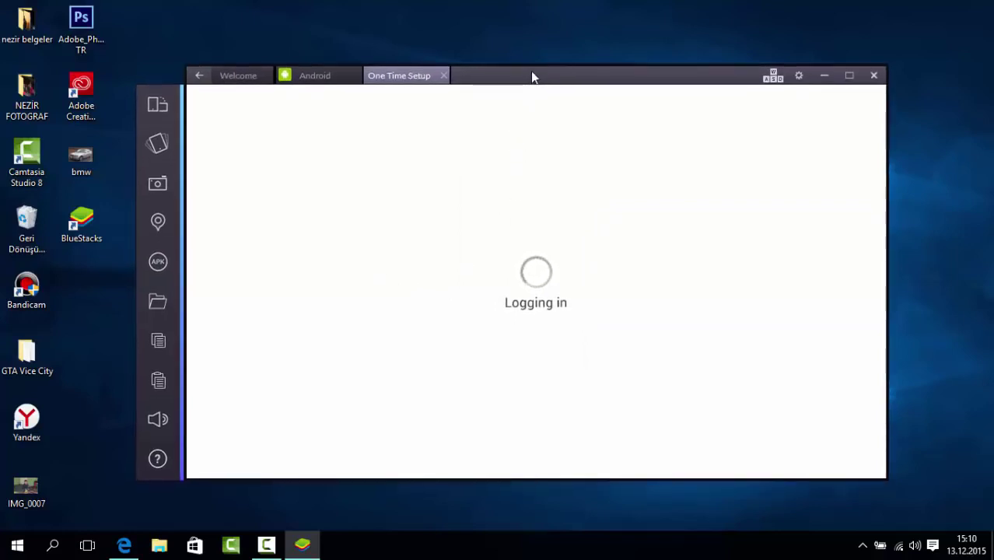
{"action": "left_click_drag", "start_coordinate": [533, 76], "coordinate": [534, 78]}
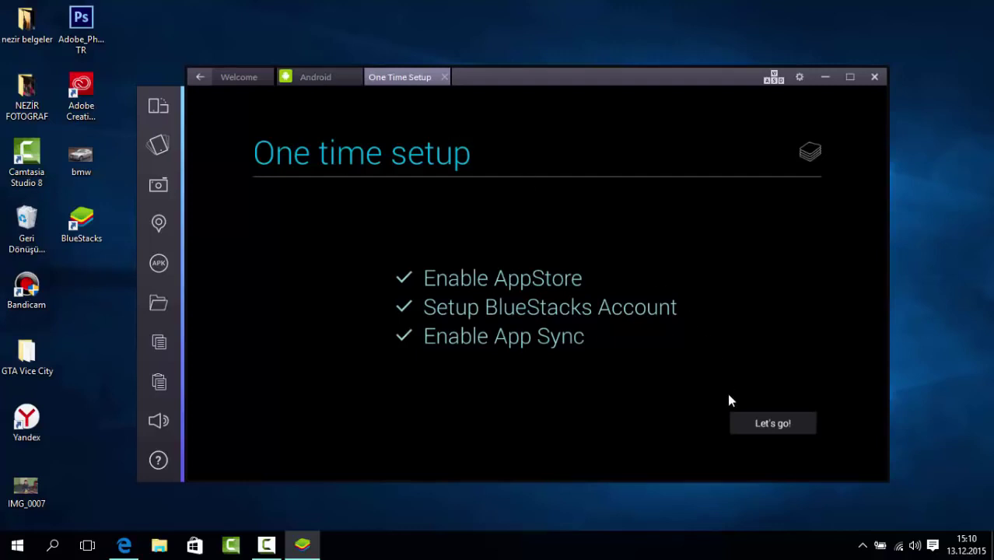
Search the Play Store for 'my talking' from the app search field.
{"action": "left_click", "coordinate": [752, 427]}
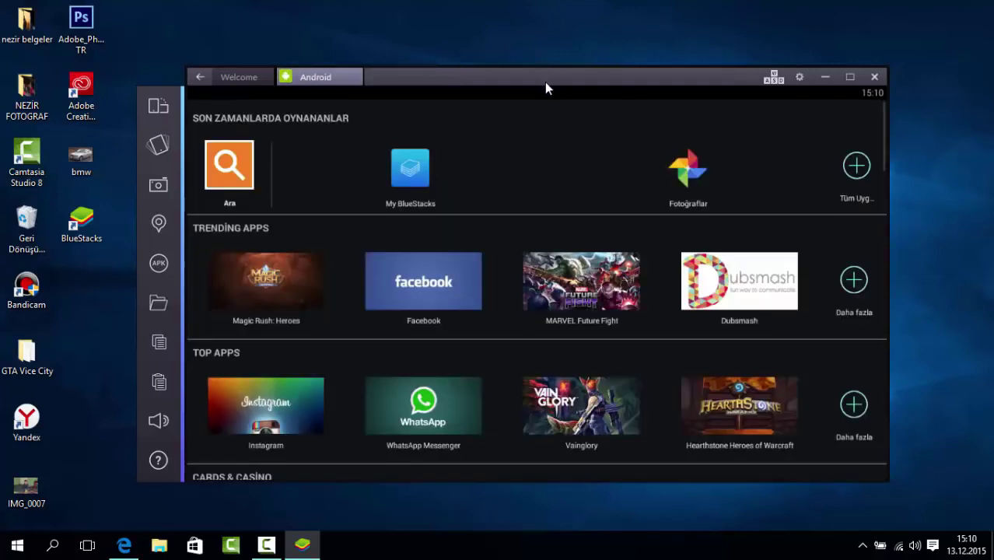
{"action": "left_click", "coordinate": [243, 171]}
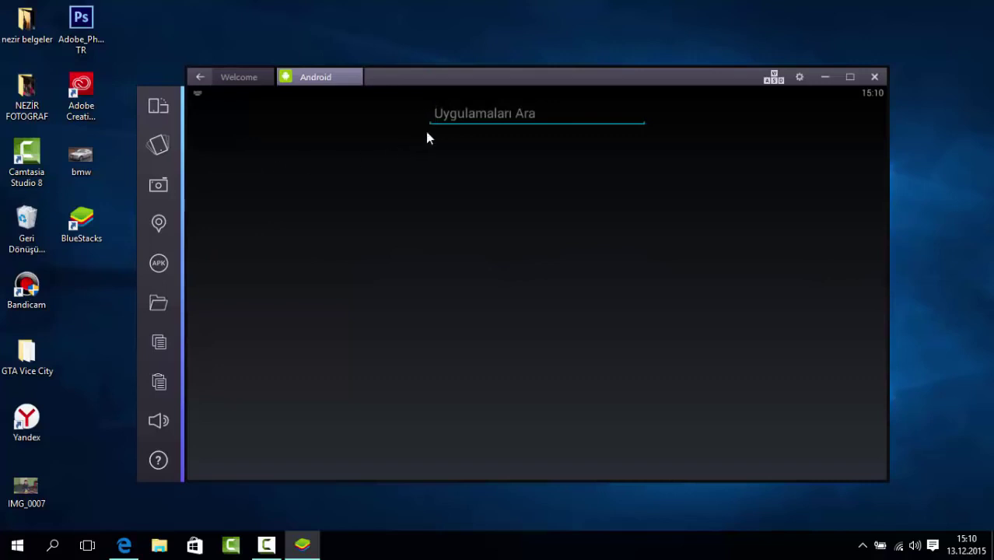
{"action": "type", "text": "my"}
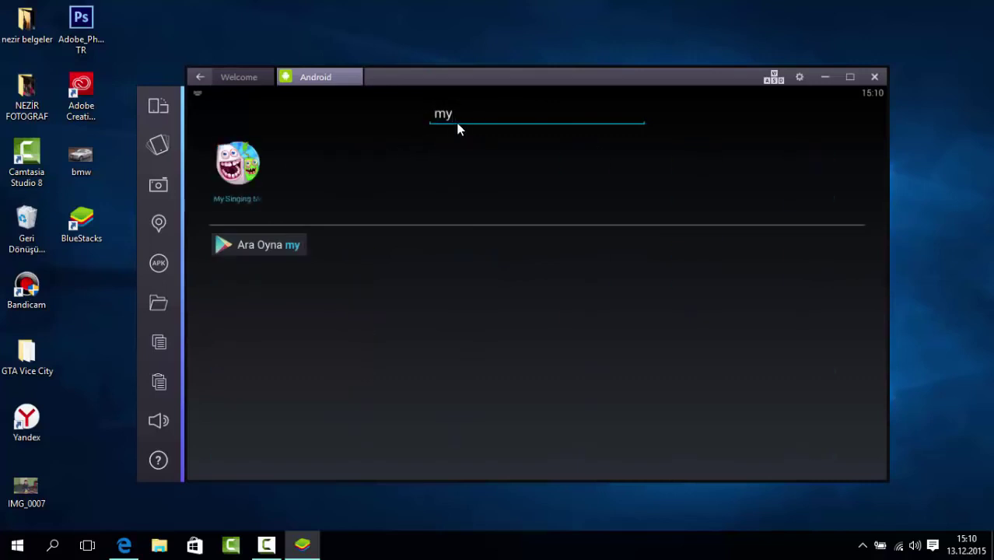
{"action": "type", "text": " tal"}
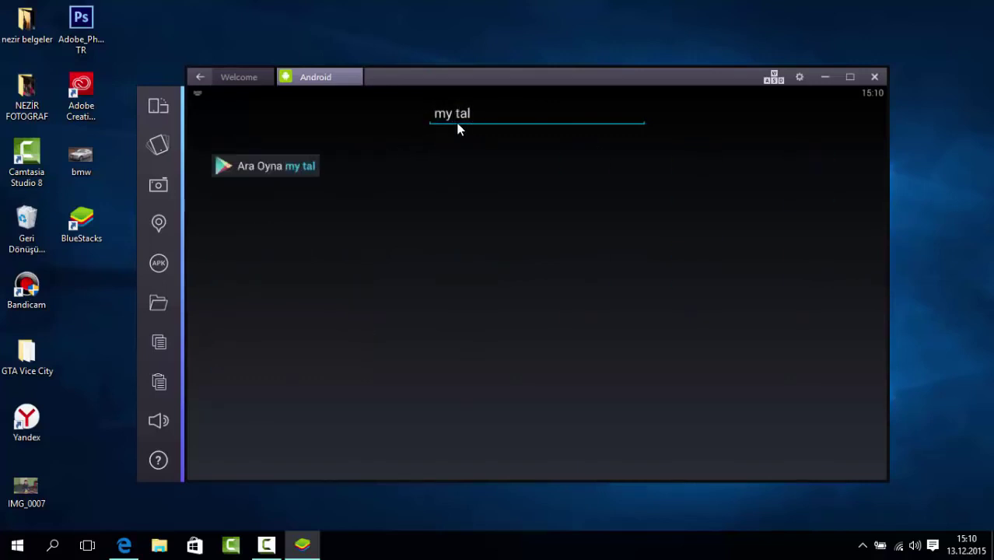
{"action": "type", "text": "king"}
{"action": "key", "text": "Return"}
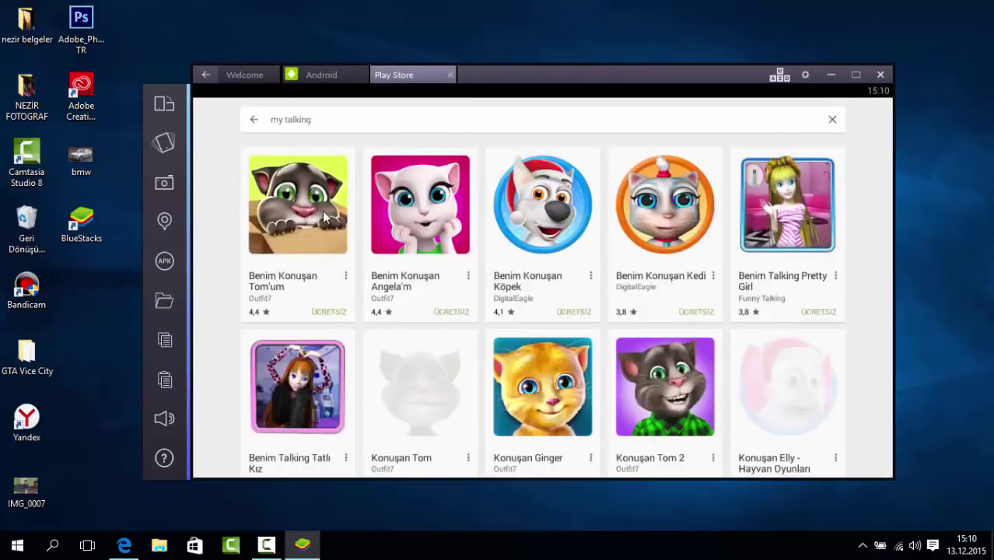
Install Benim Konuşan Tom'um with YÜKLE, accepting its permissions with KABUL ET.
{"action": "left_click", "coordinate": [308, 219]}
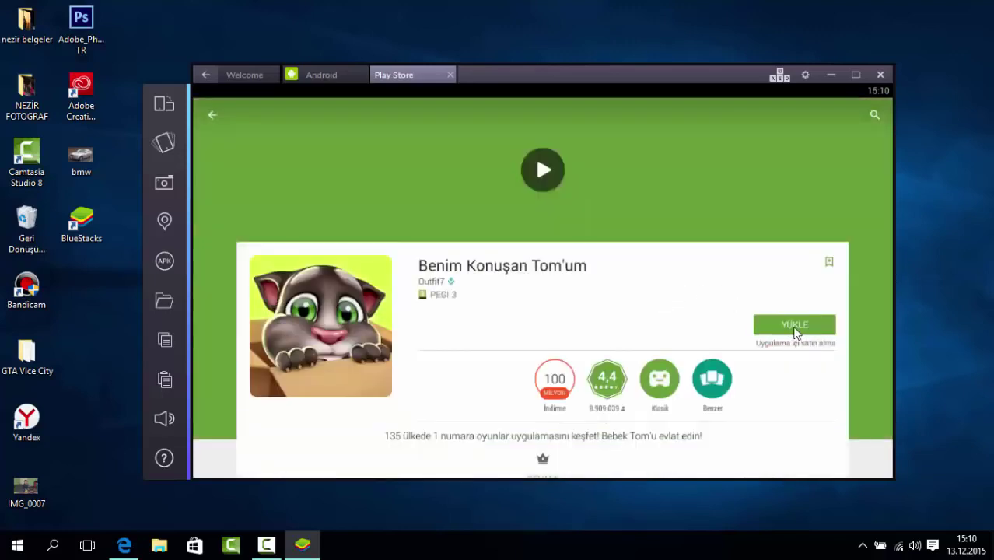
{"action": "left_click", "coordinate": [795, 325]}
{"action": "left_click", "coordinate": [605, 375]}
{"action": "left_click", "coordinate": [265, 546]}
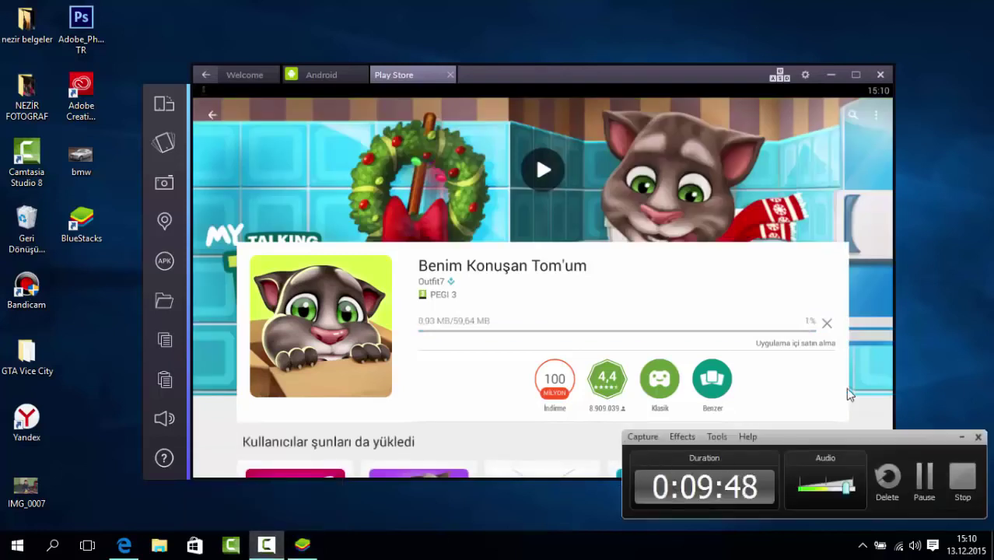
{"action": "left_click", "coordinate": [921, 475]}
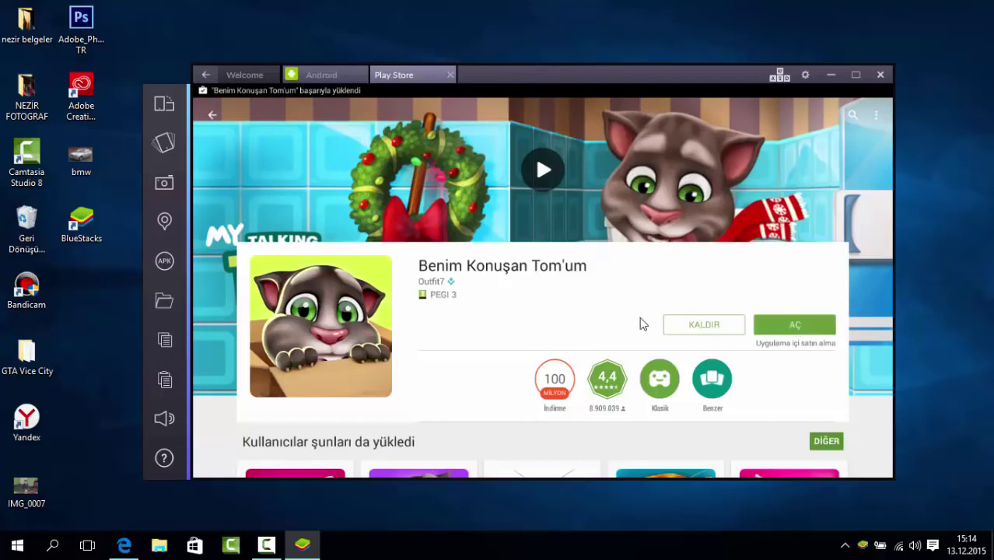
Open Benim Konuşan Tom'um with AÇ, toggling full screen on and back off.
{"action": "left_click", "coordinate": [983, 490]}
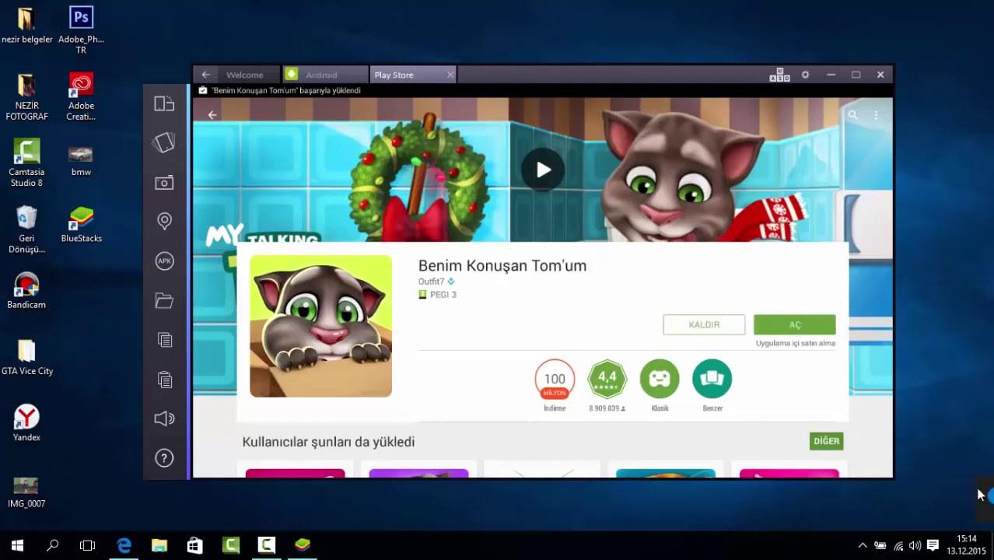
{"action": "left_click", "coordinate": [775, 324]}
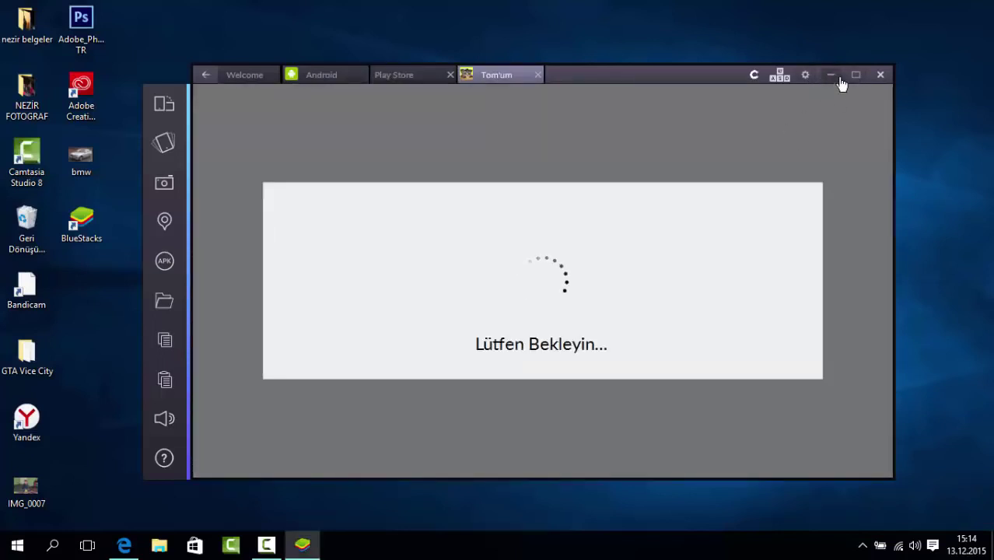
{"action": "left_click", "coordinate": [851, 81]}
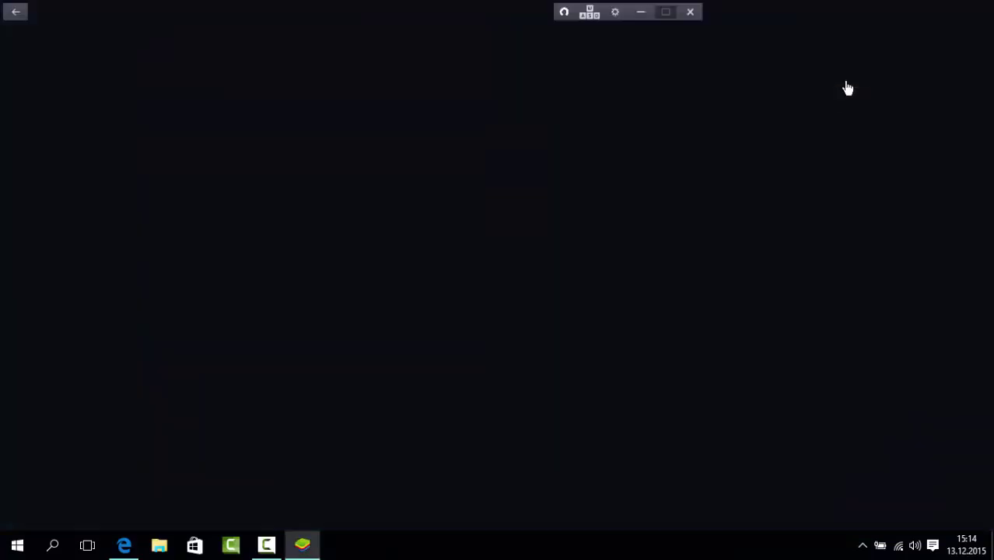
{"action": "left_click", "coordinate": [666, 12]}
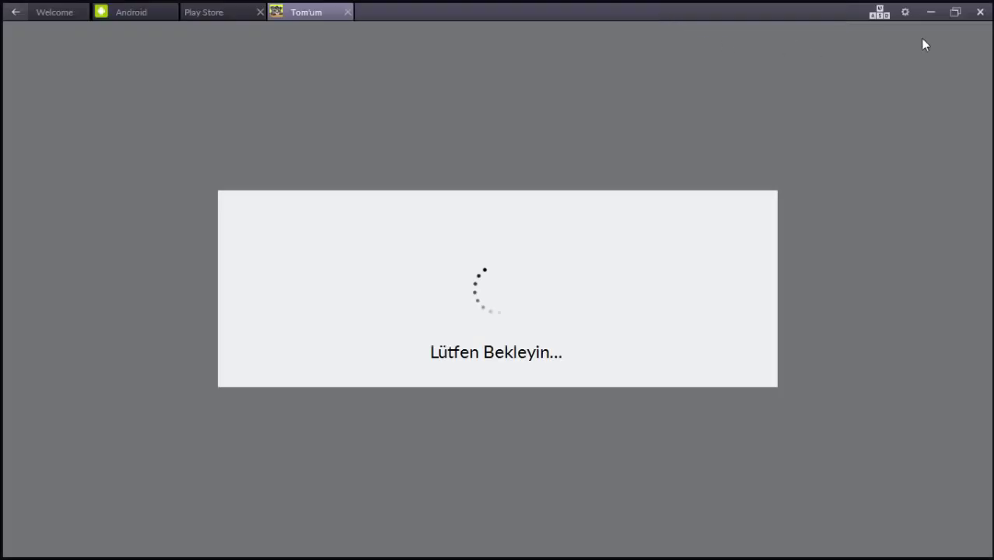
{"action": "left_click", "coordinate": [955, 14]}
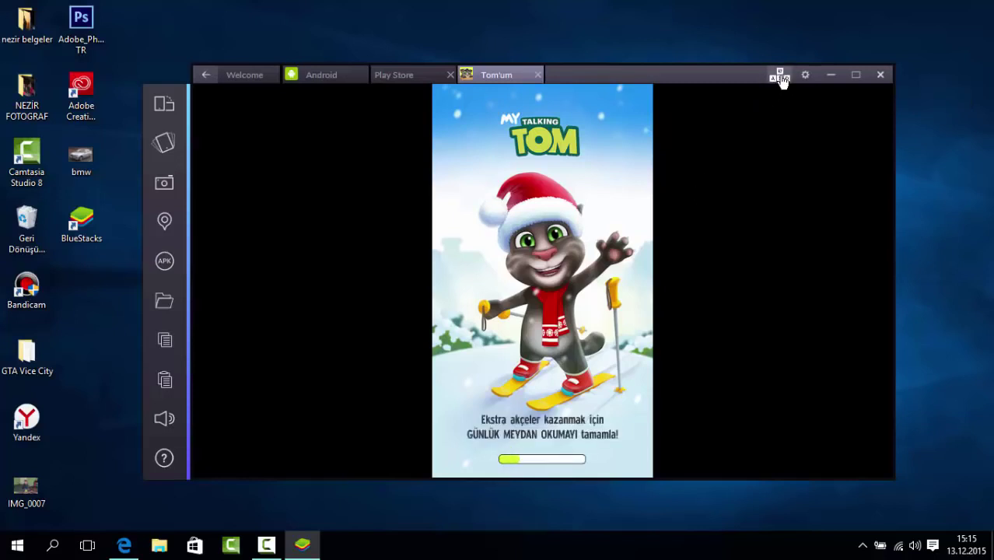
Open the keymapping editor over the game, save the mapping and close it.
{"action": "left_click", "coordinate": [781, 78]}
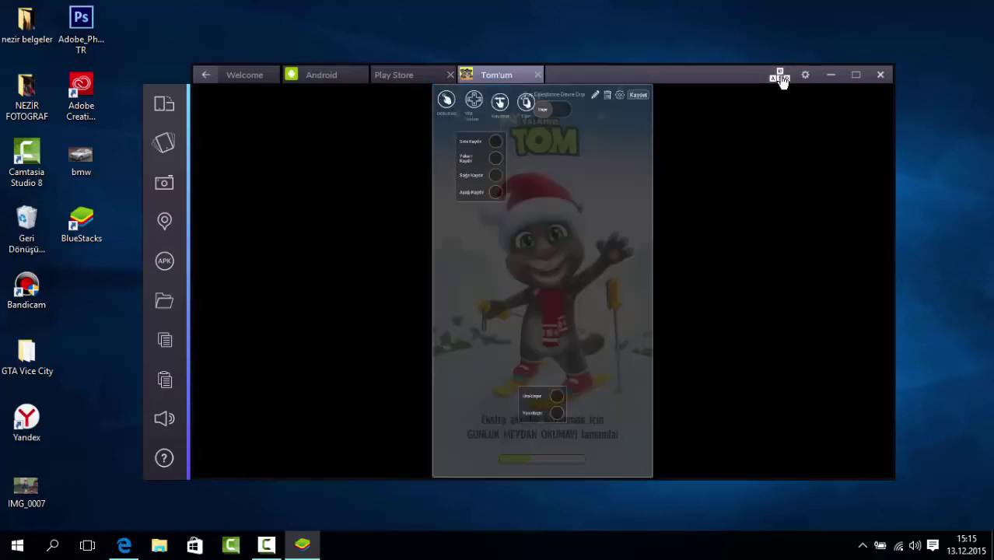
{"action": "left_click", "coordinate": [636, 95]}
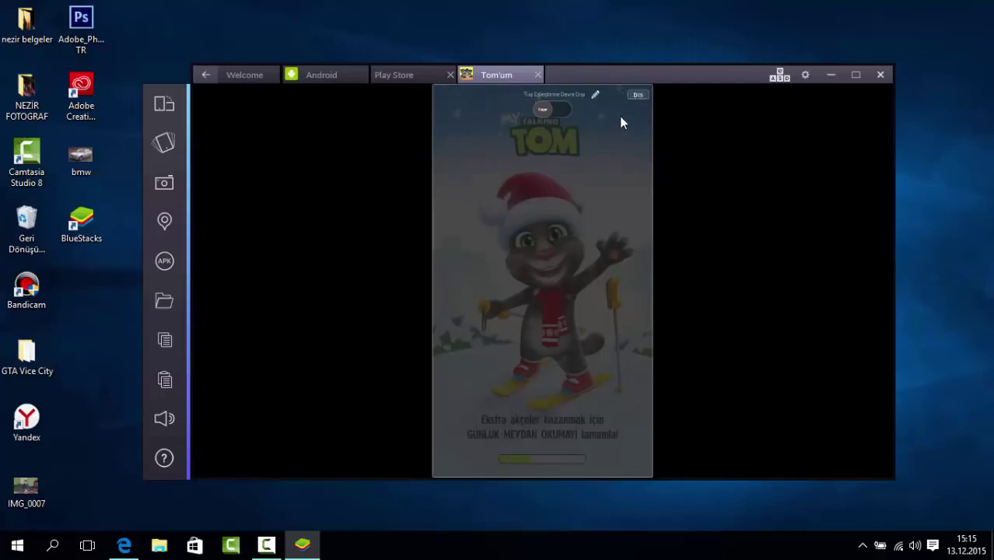
{"action": "left_click", "coordinate": [638, 96]}
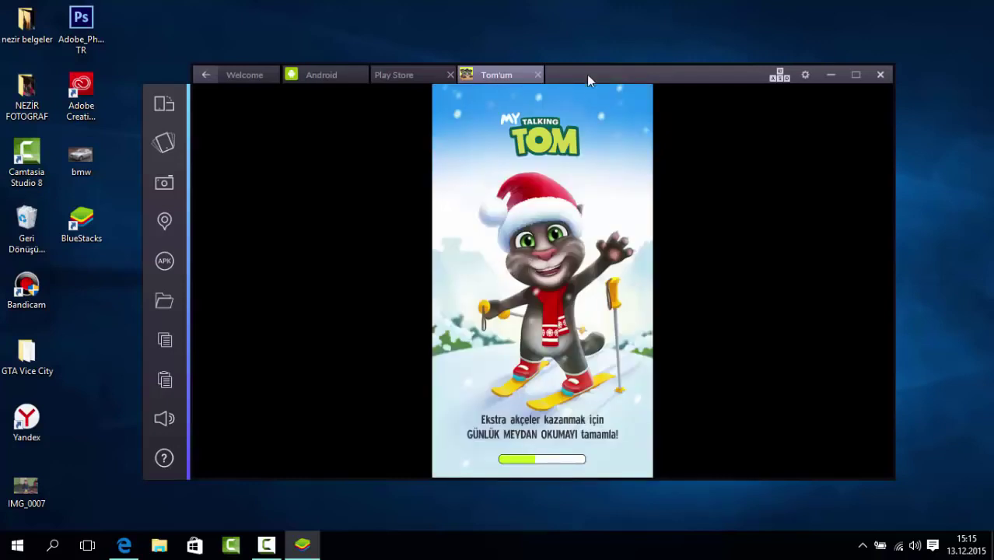
Set the player's birth year to 2000 and confirm with TAMAM.
{"action": "left_click_drag", "start_coordinate": [587, 74], "coordinate": [545, 77]}
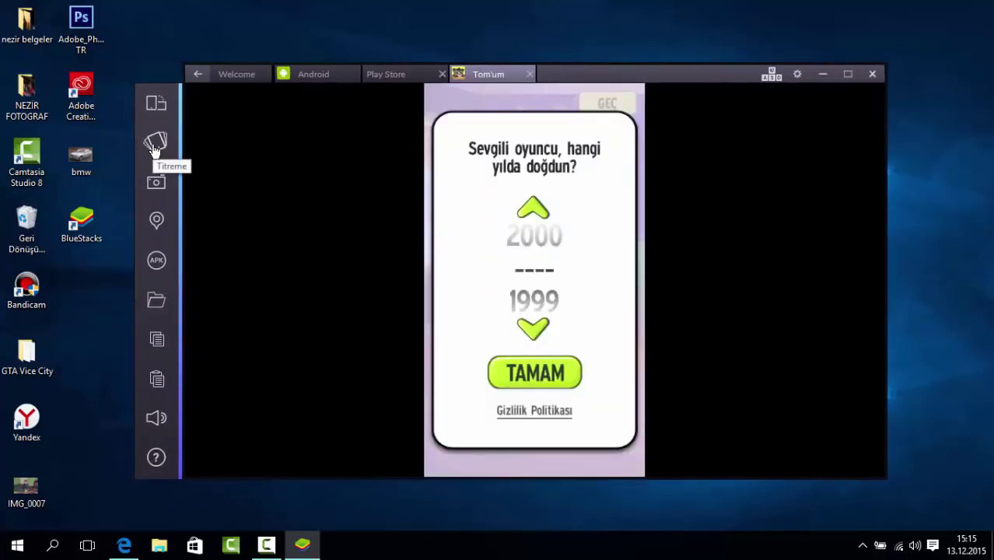
{"action": "left_click", "coordinate": [531, 327]}
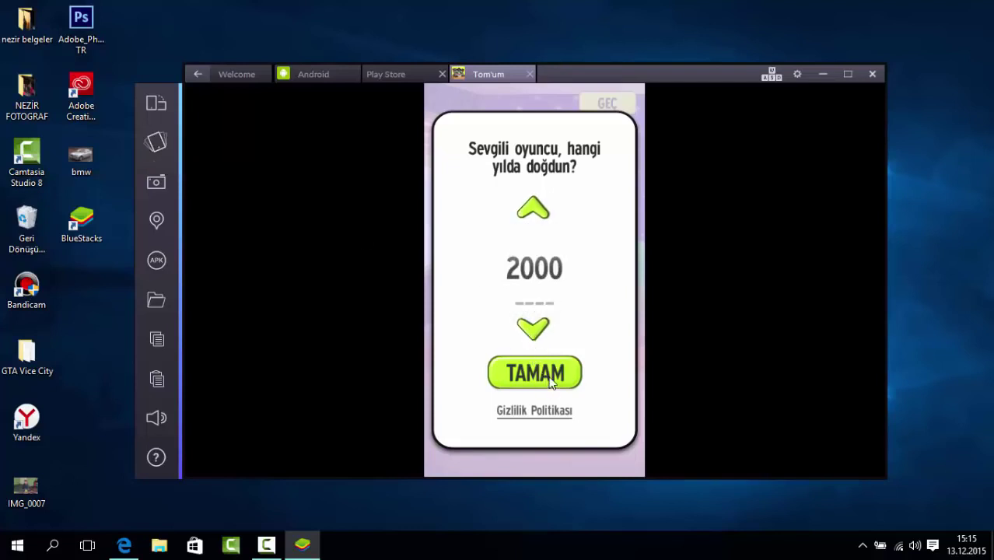
{"action": "left_click", "coordinate": [551, 376]}
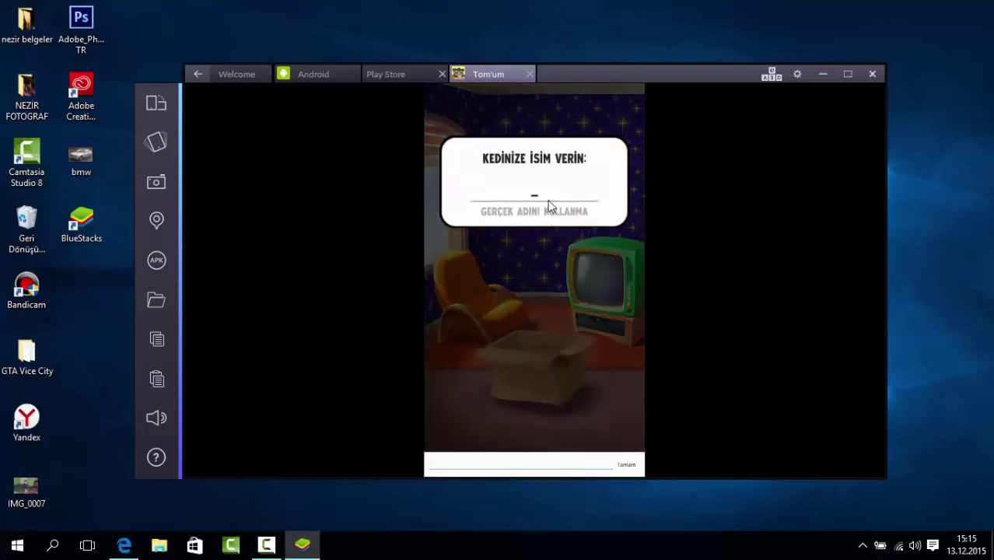
Enter 'vidyo' as Tom's name and set the Windows speaker volume to 21.
{"action": "type", "text": "vi"}
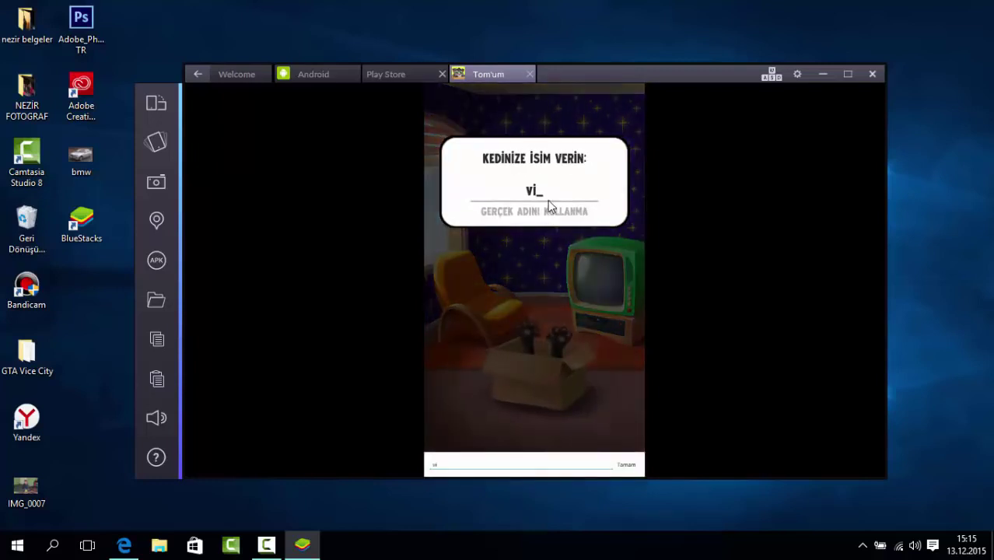
{"action": "type", "text": "dyo"}
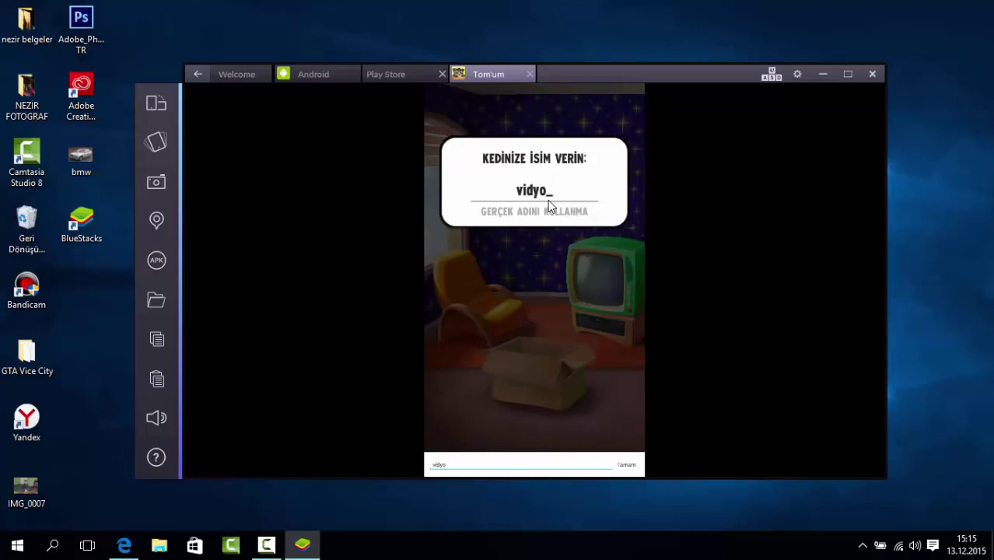
{"action": "left_click", "coordinate": [915, 545]}
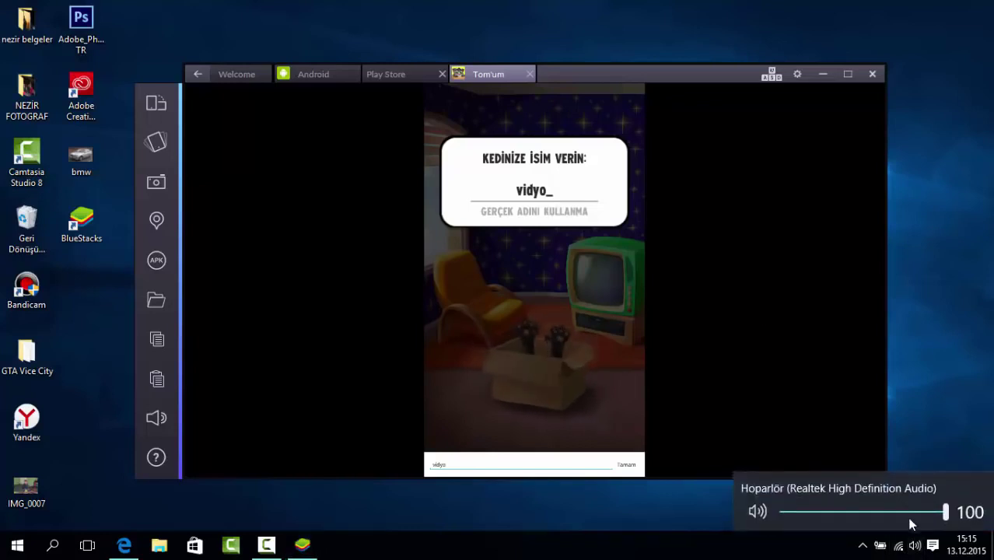
{"action": "mouse_move", "coordinate": [842, 511]}
{"action": "left_mouse_down"}
{"action": "mouse_move", "coordinate": [812, 510]}
{"action": "mouse_move", "coordinate": [823, 510]}
{"action": "left_mouse_up"}
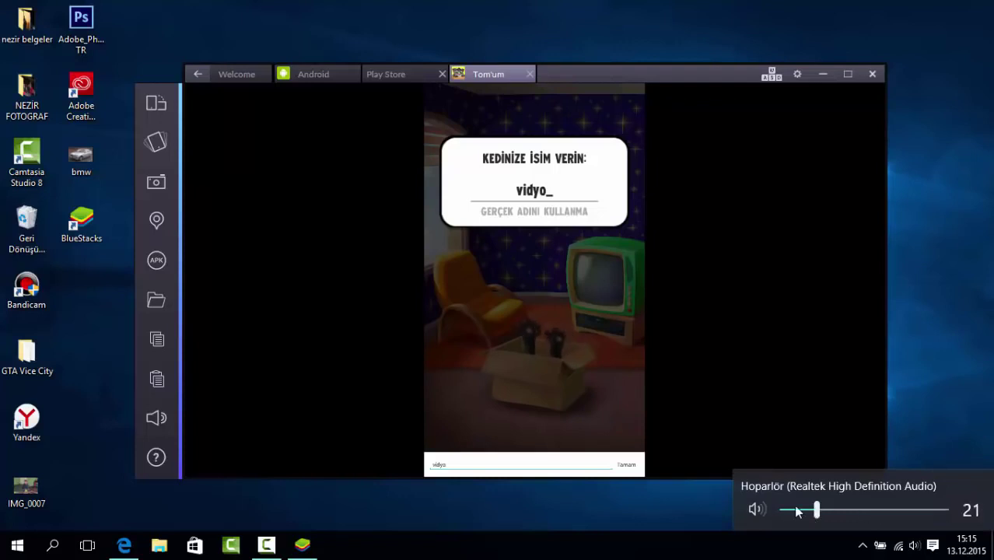
{"action": "left_click", "coordinate": [632, 327]}
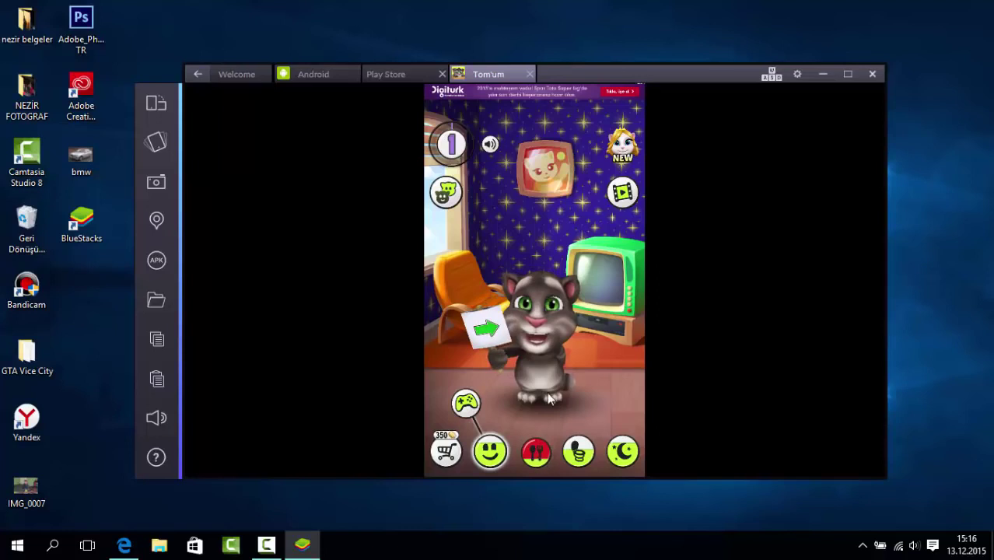
Feed Tom the strawberry in the kitchen and close the Seviye 2 reward screen.
{"action": "left_click", "coordinate": [535, 451]}
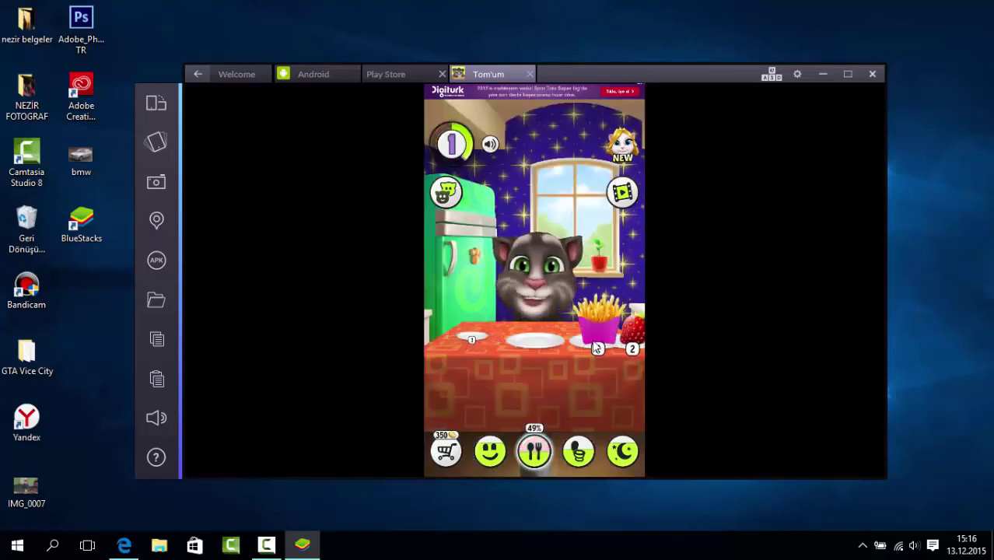
{"action": "left_click_drag", "start_coordinate": [598, 348], "coordinate": [537, 300]}
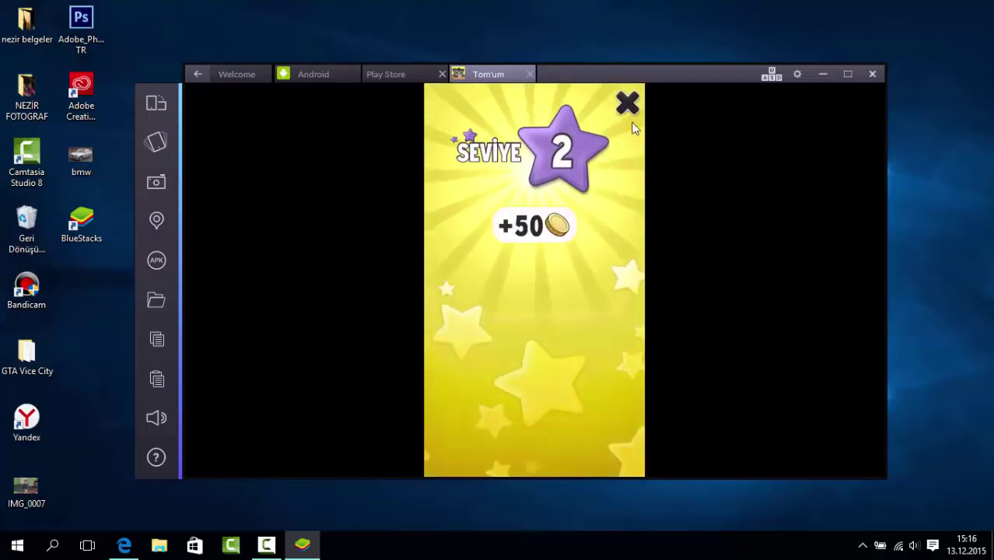
{"action": "left_click", "coordinate": [627, 103]}
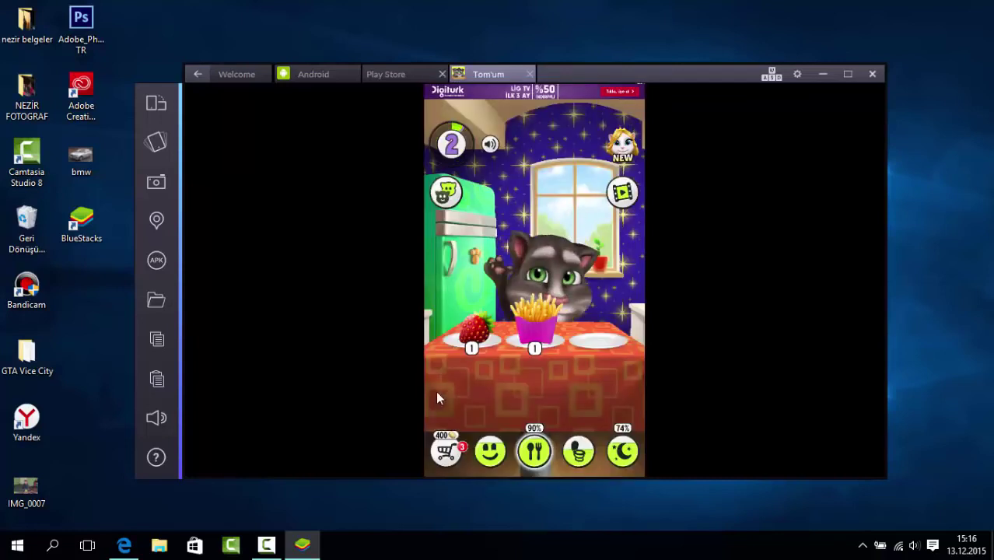
{"action": "mouse_move", "coordinate": [268, 545]}
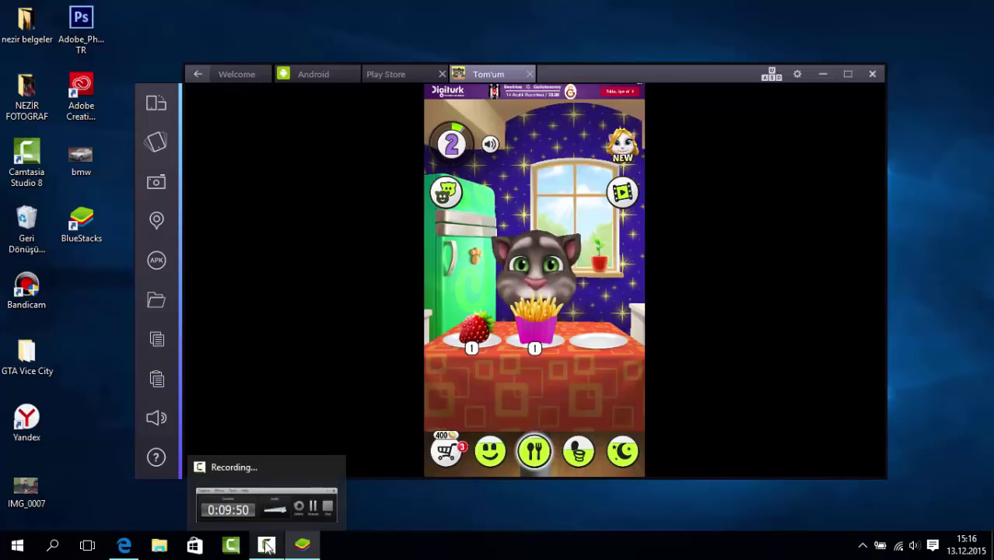
{"action": "left_click", "coordinate": [267, 546]}
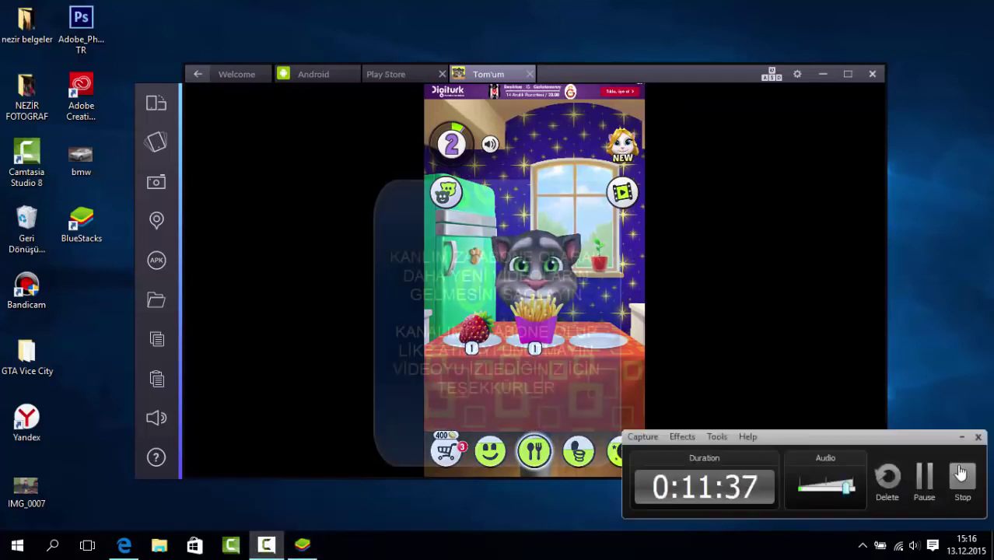